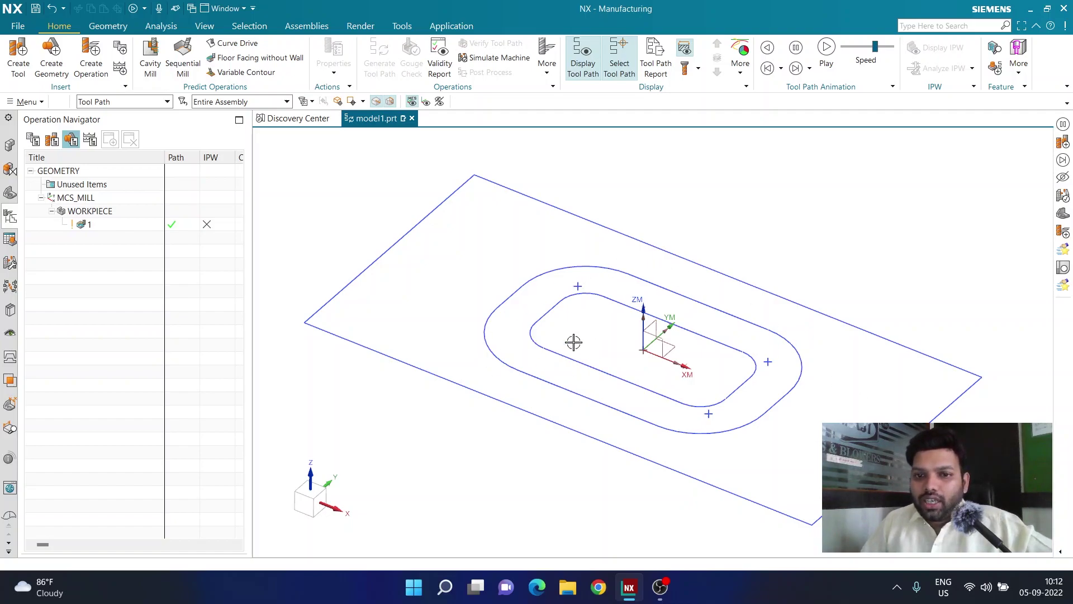
pyautogui.scroll(2, 620, 347)
pyautogui.scroll(-3, 628, 331)
pyautogui.scroll(2, 626, 333)
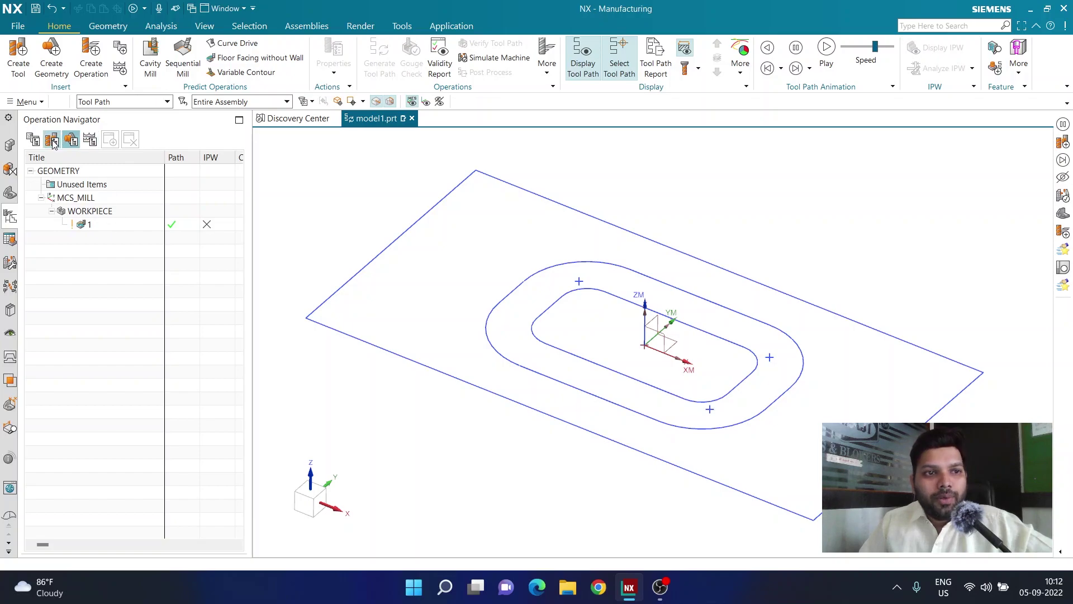
# Step: Create a mill_planar Planar Profile operation under WORKPIECE with tool EM16 and method MILL_FINISH
pyautogui.rightClick(97, 225)
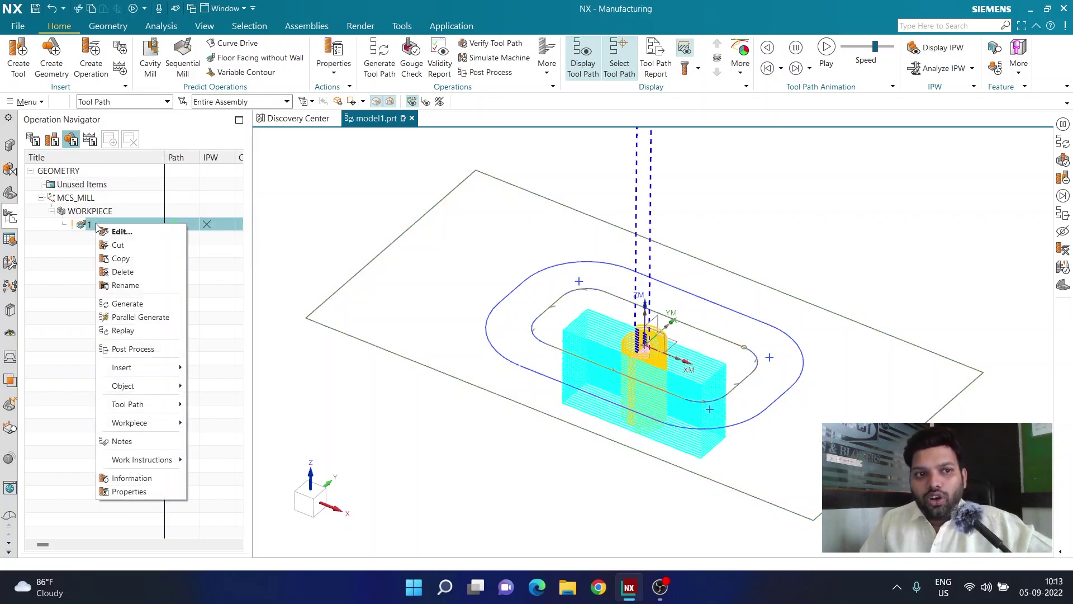
pyautogui.moveTo(151, 368)
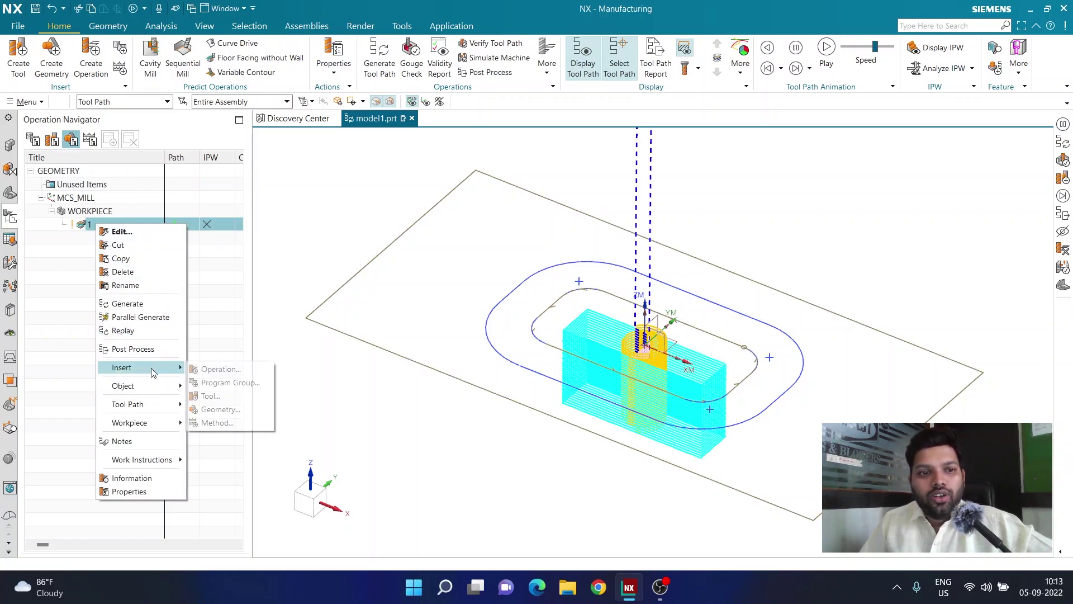
pyautogui.click(226, 371)
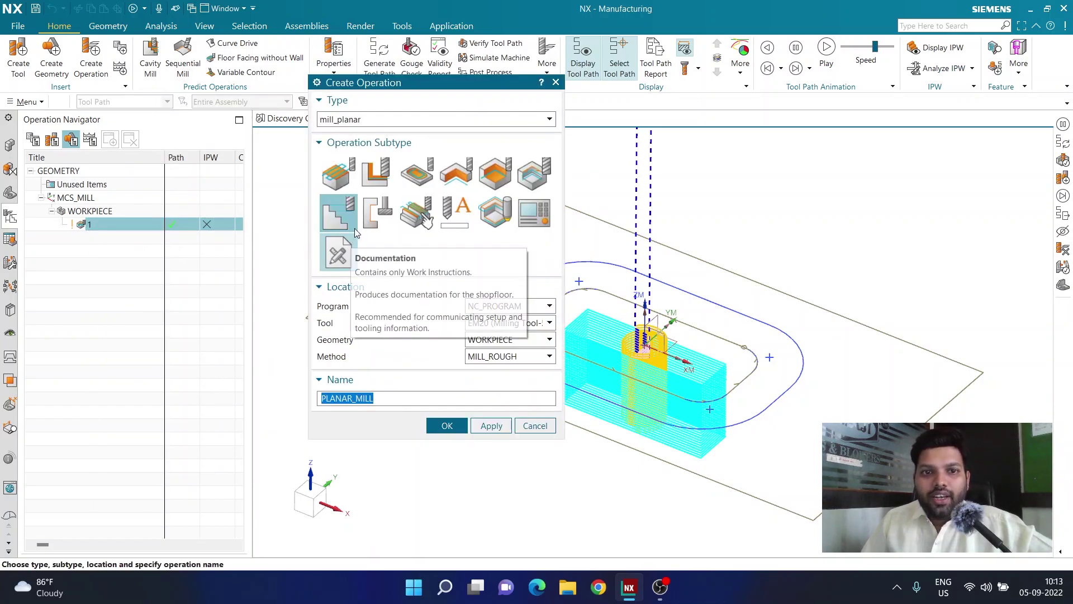
pyautogui.click(527, 183)
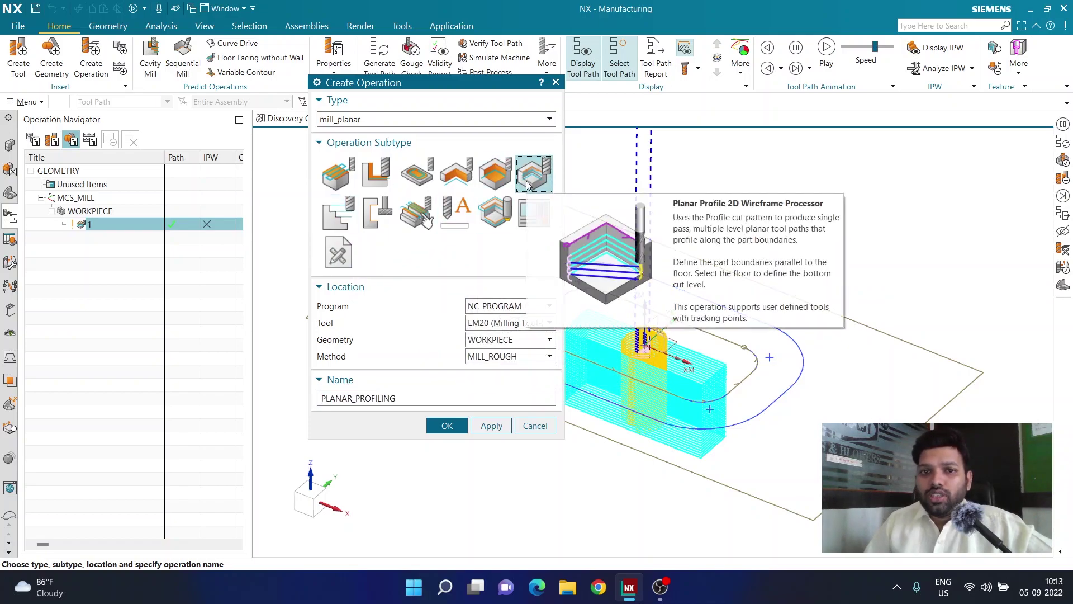
pyautogui.click(479, 328)
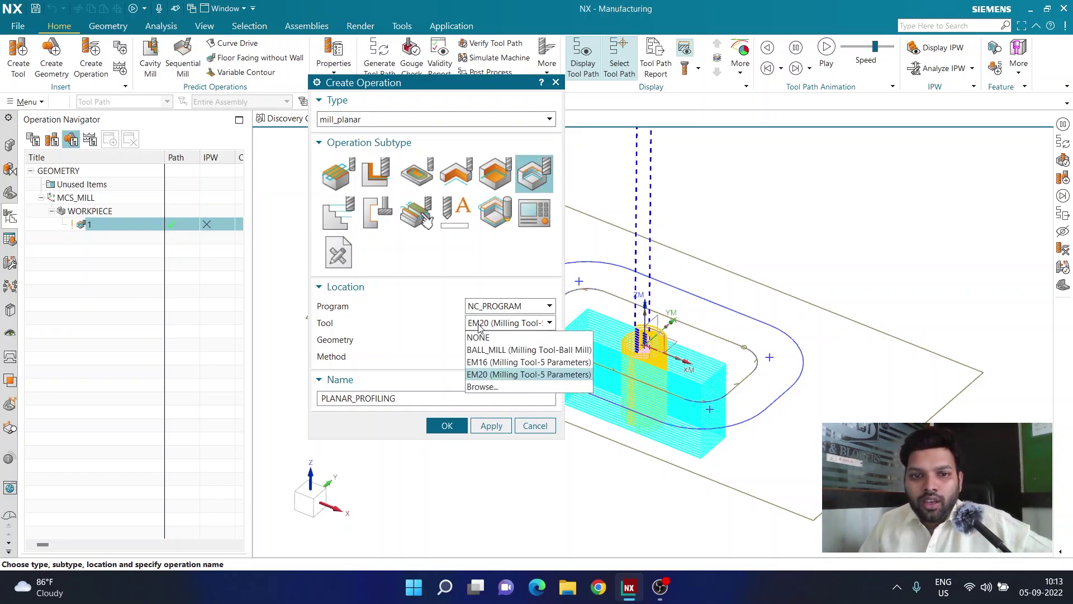
pyautogui.click(488, 364)
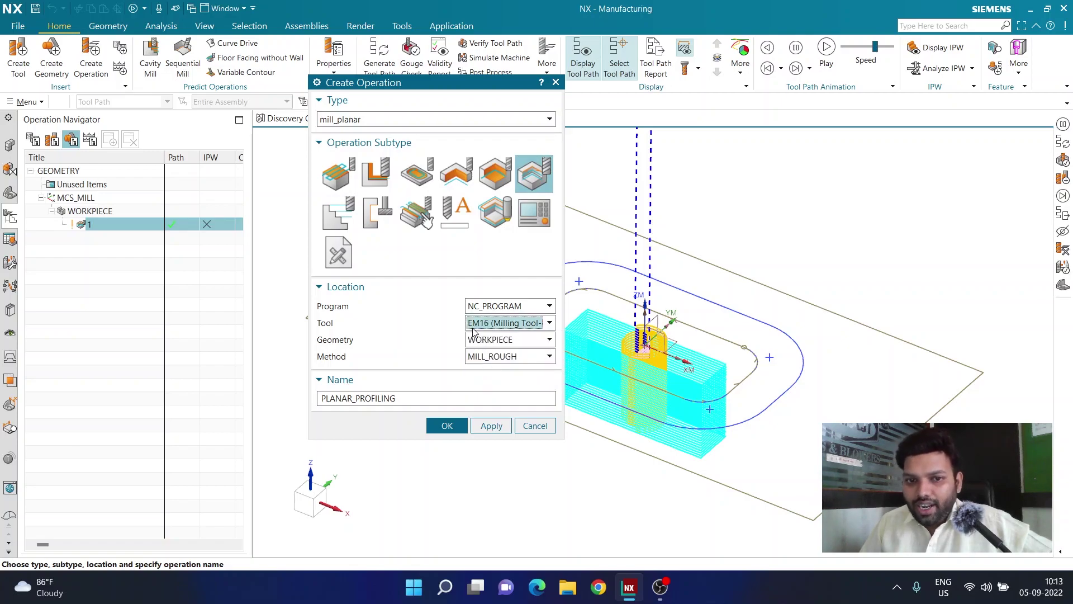
pyautogui.click(495, 356)
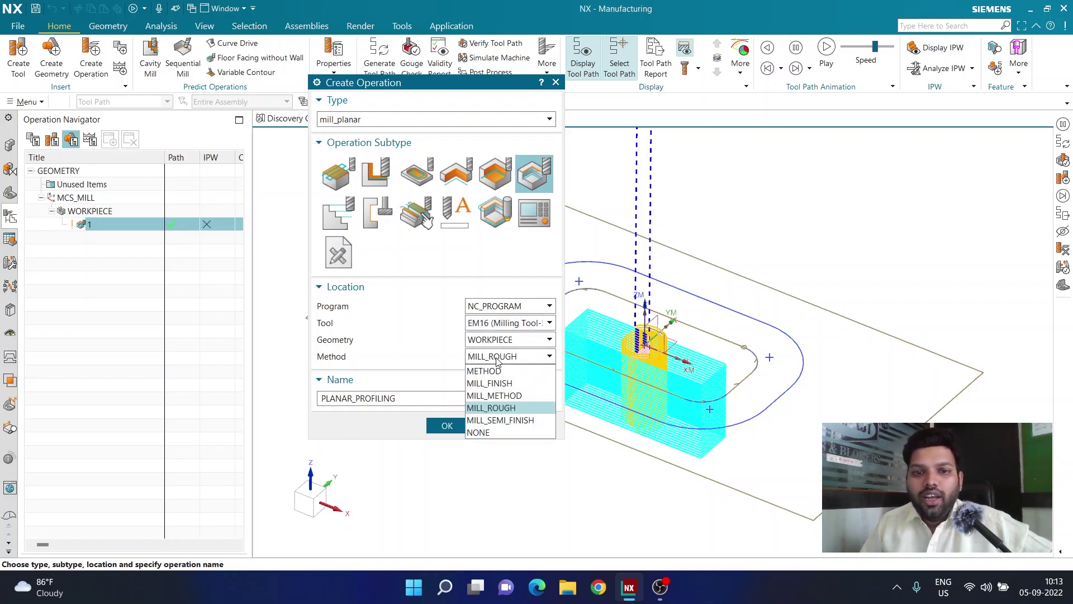
pyautogui.click(495, 385)
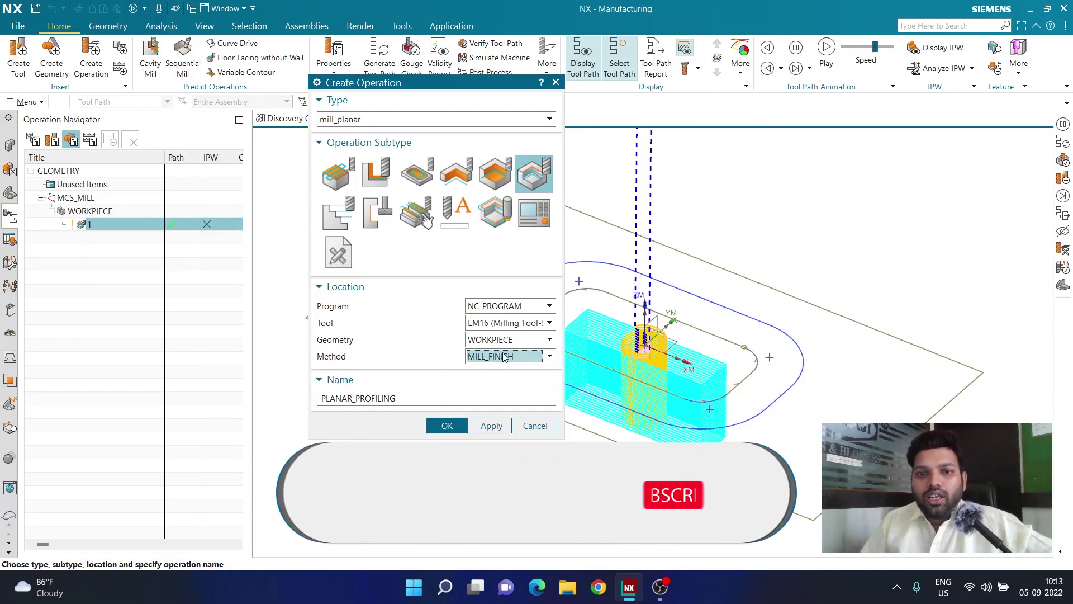
pyautogui.click(448, 429)
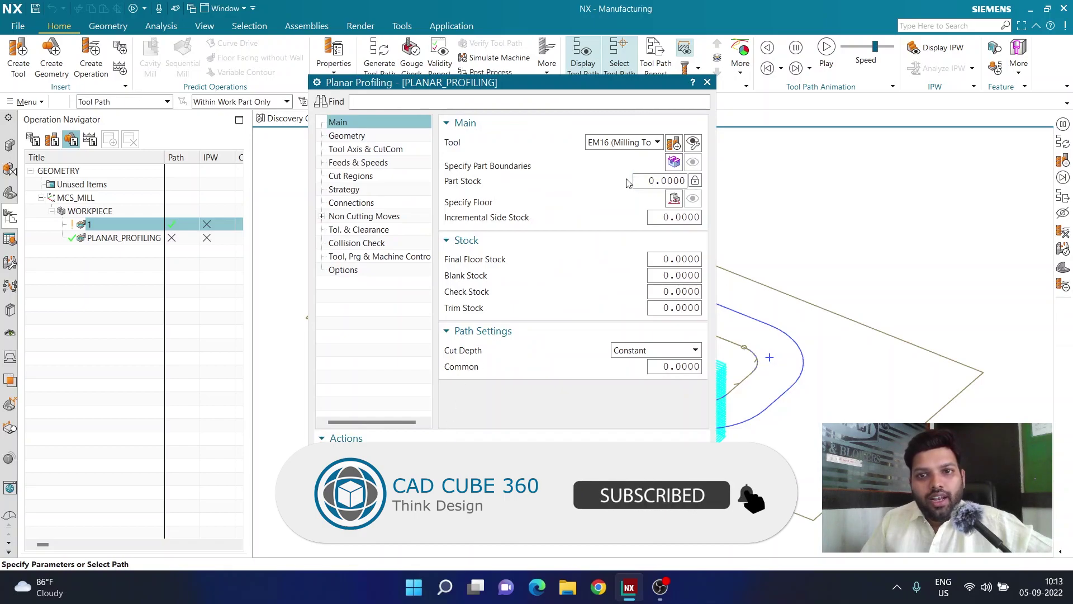
# Step: Specify the inner rounded loop's tangent curves as a closed part boundary with the tool side Inside, and display the boundary
pyautogui.click(674, 162)
pyautogui.click(445, 121)
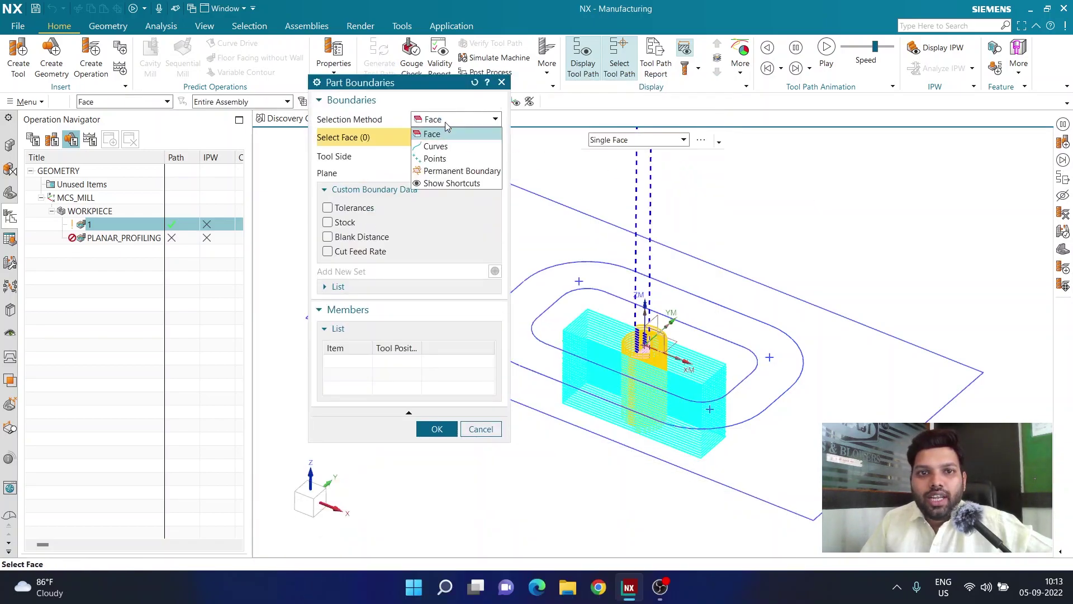
pyautogui.click(435, 145)
pyautogui.click(654, 145)
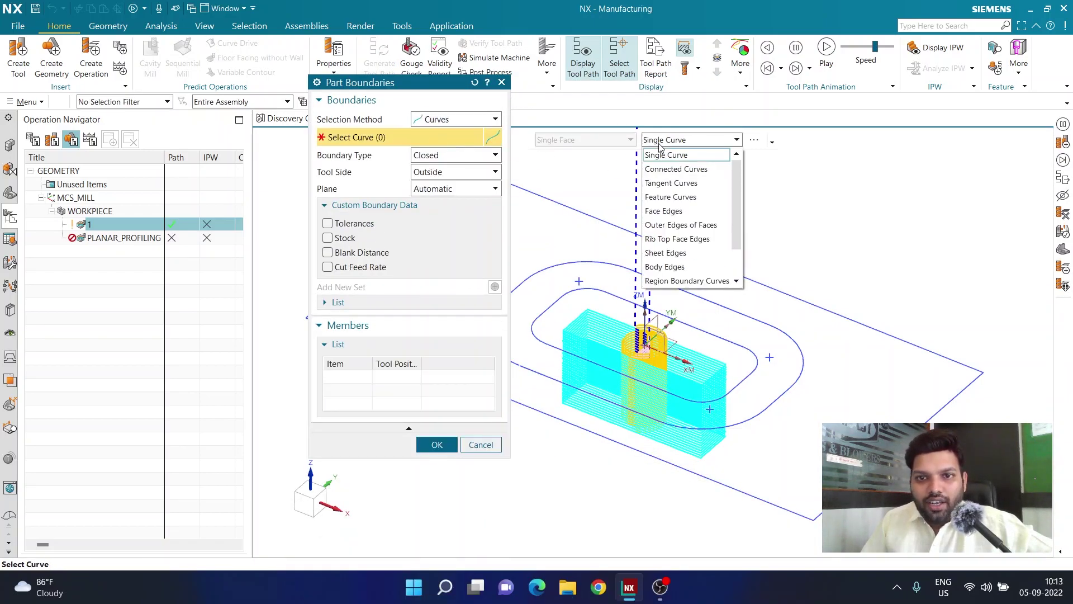
pyautogui.click(671, 251)
pyautogui.scroll(2, 604, 289)
pyautogui.click(619, 291)
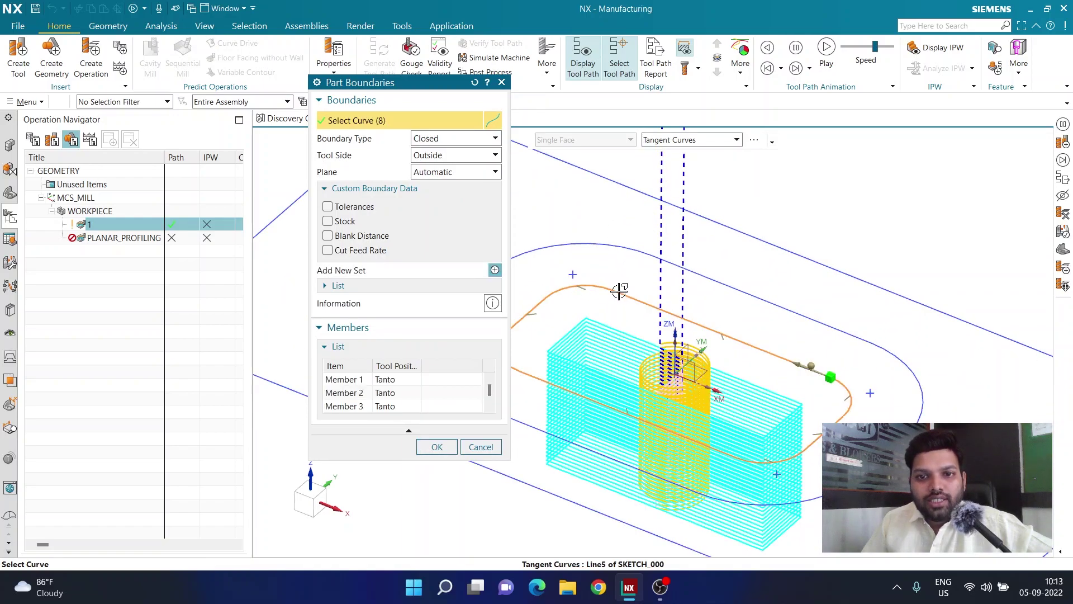
pyautogui.click(467, 156)
pyautogui.click(454, 172)
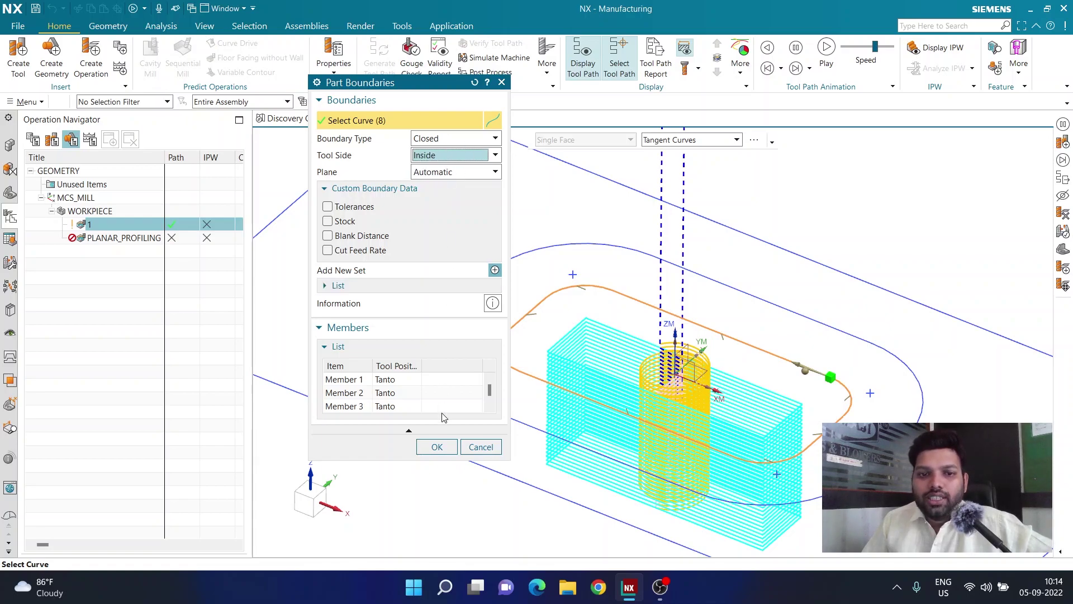
pyautogui.click(438, 447)
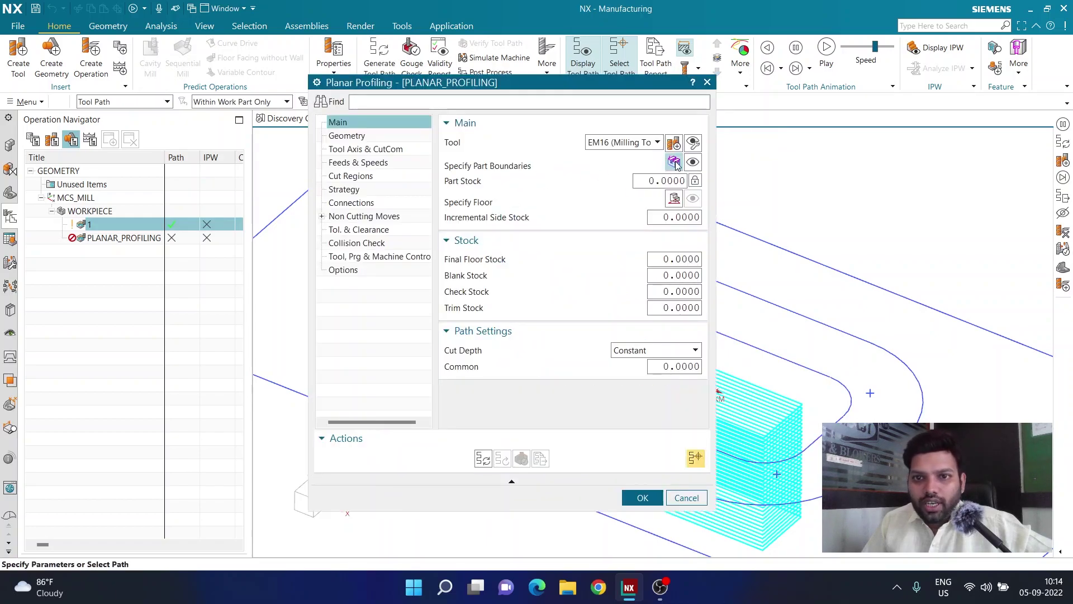
pyautogui.click(693, 162)
# Step: Specify the floor as a plane offset 30 mm below the XY plane
pyautogui.moveTo(618, 88); pyautogui.dragTo(451, 87)
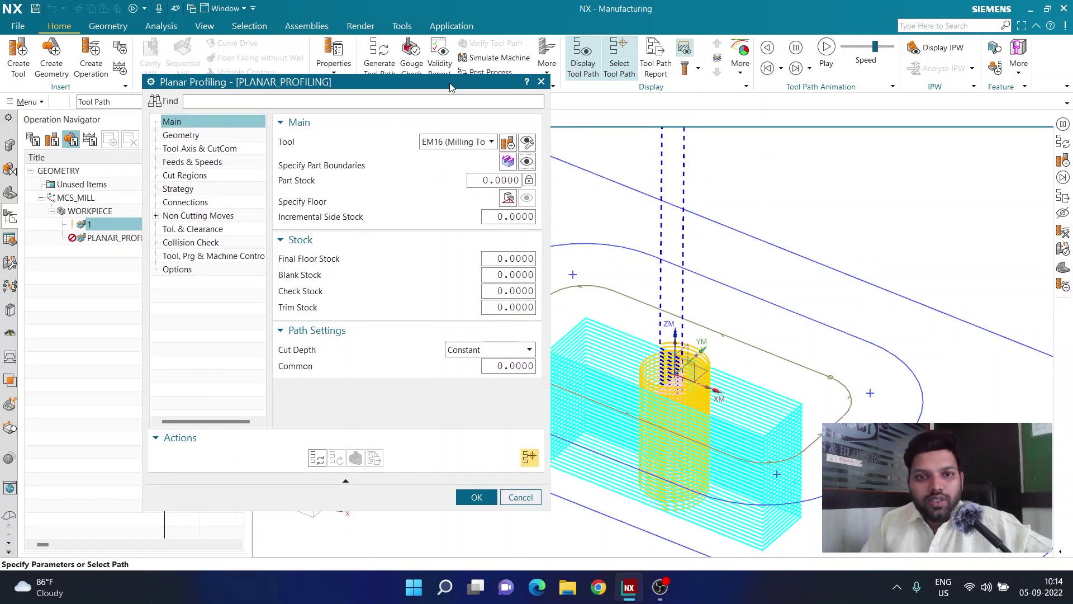
pyautogui.click(508, 202)
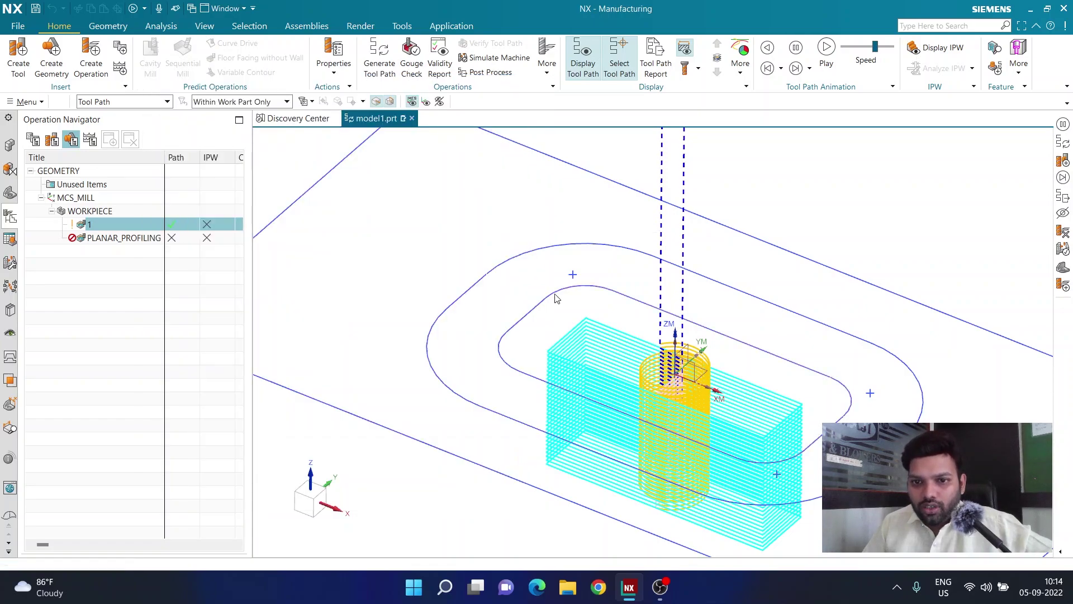
pyautogui.click(705, 366)
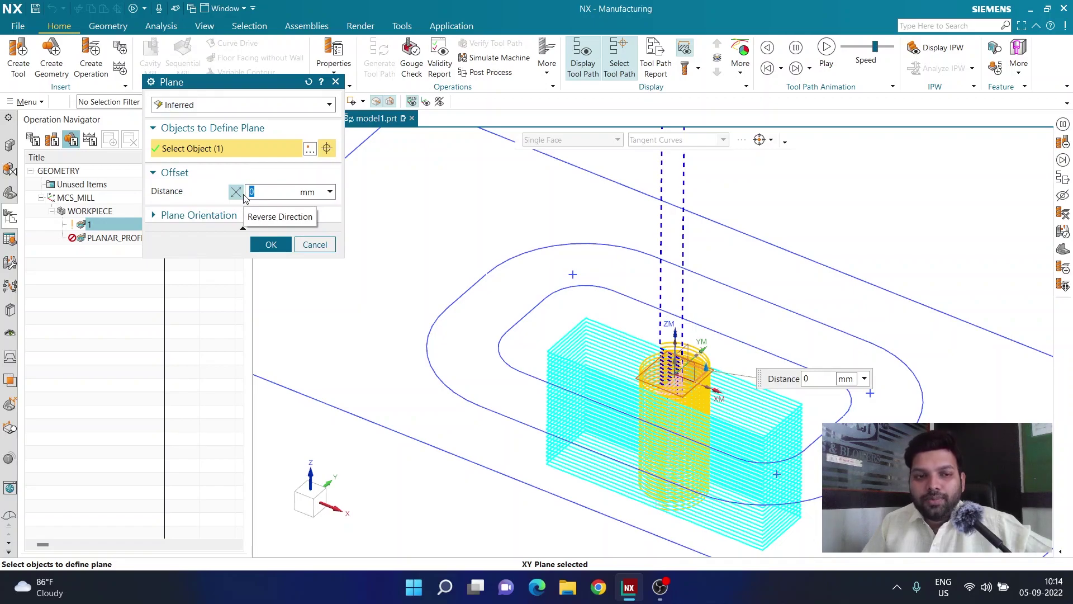
pyautogui.click(270, 193)
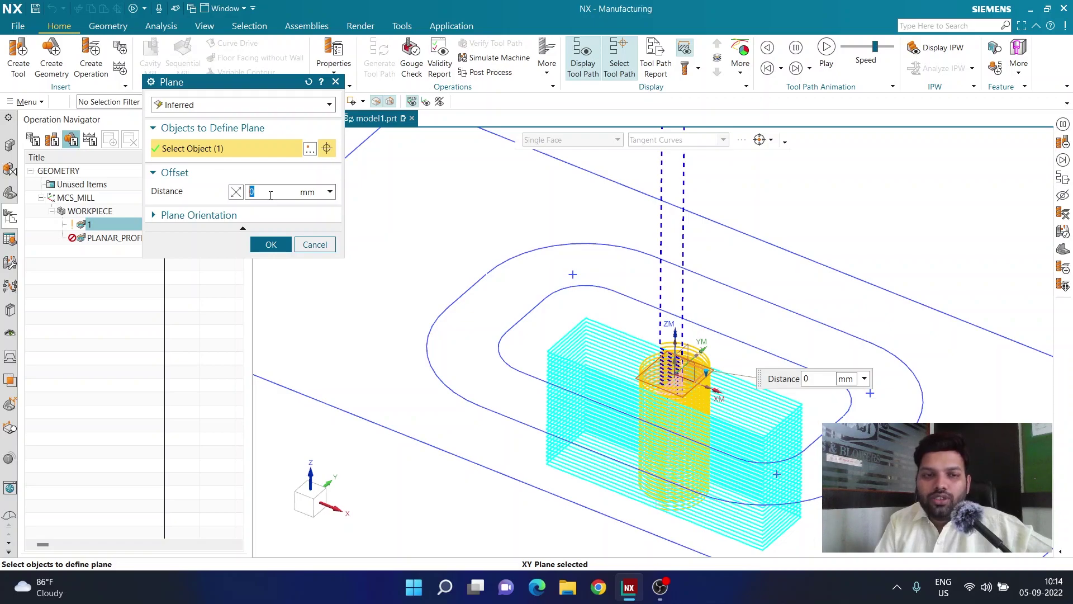
pyautogui.press('Return')
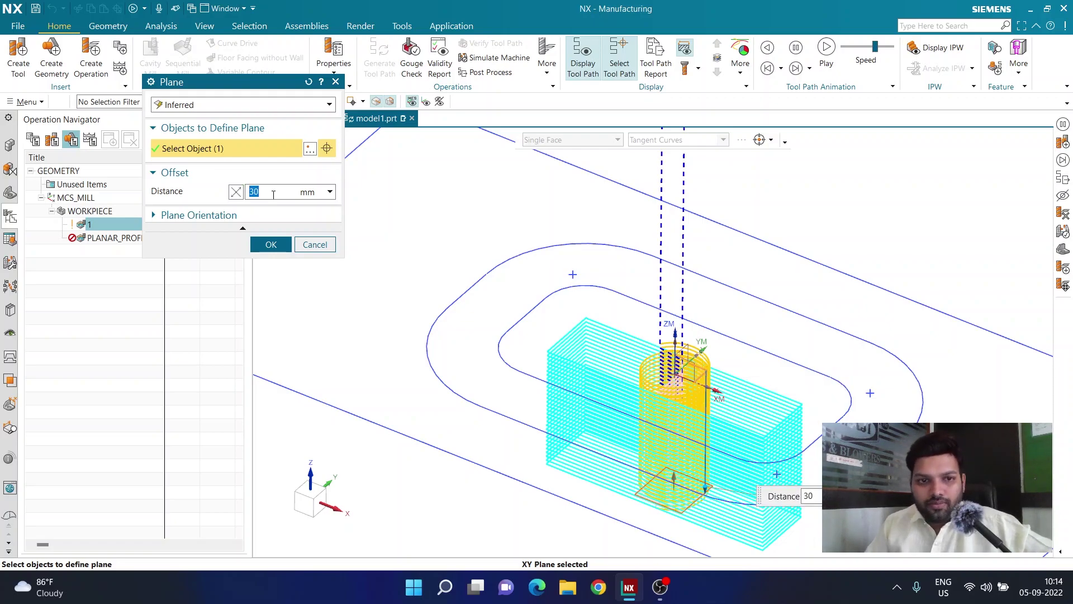
pyautogui.click(272, 246)
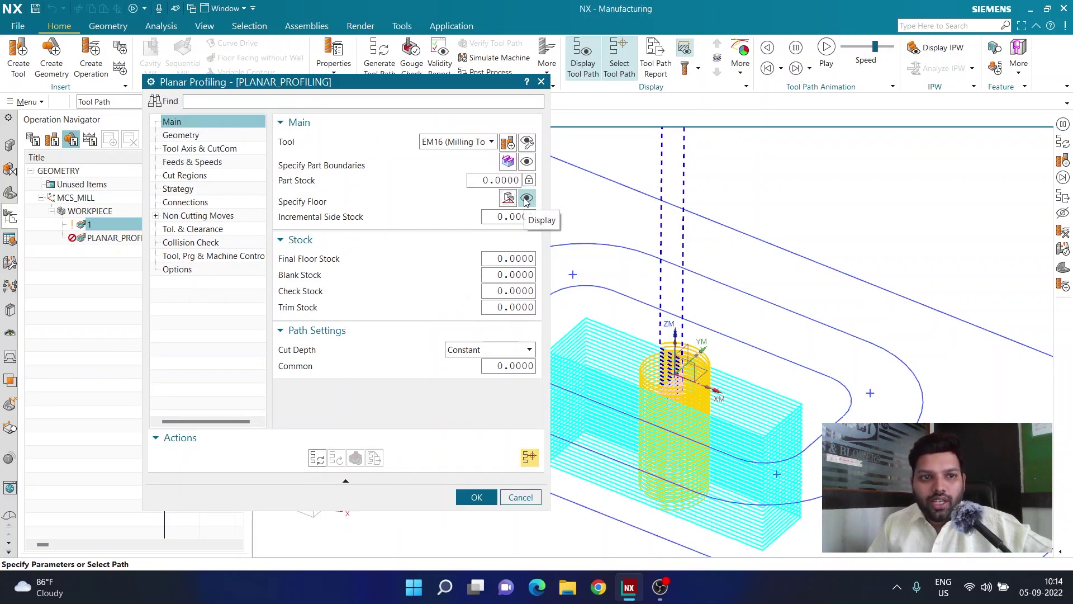
# Step: Set the within-regions transfer type to Direct/Previous Plane backup with a 1 mm safe clearance distance, and accept the operation
pyautogui.click(221, 215)
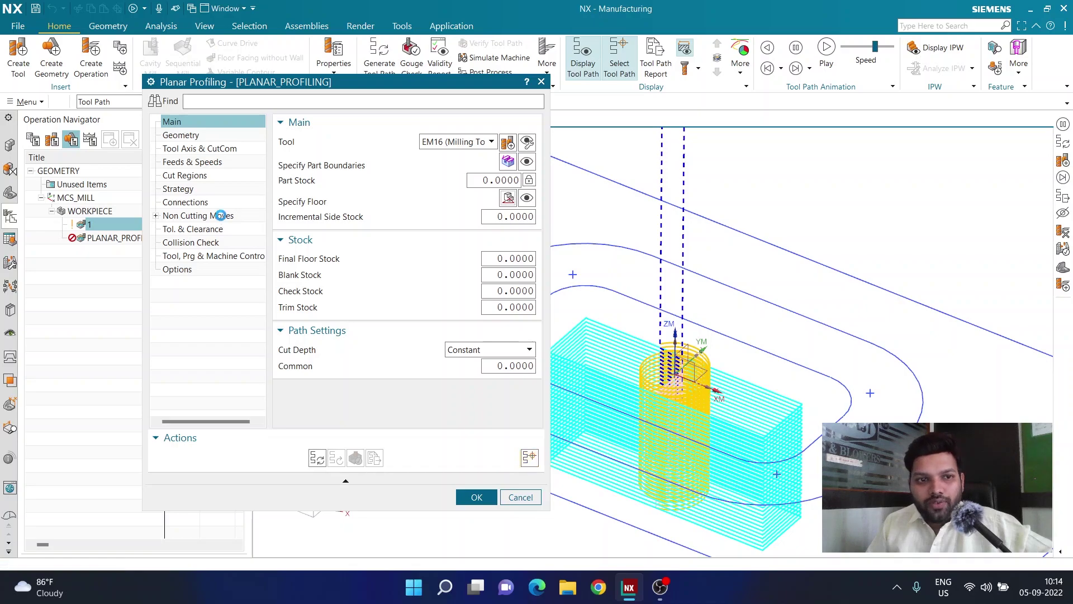
pyautogui.click(212, 283)
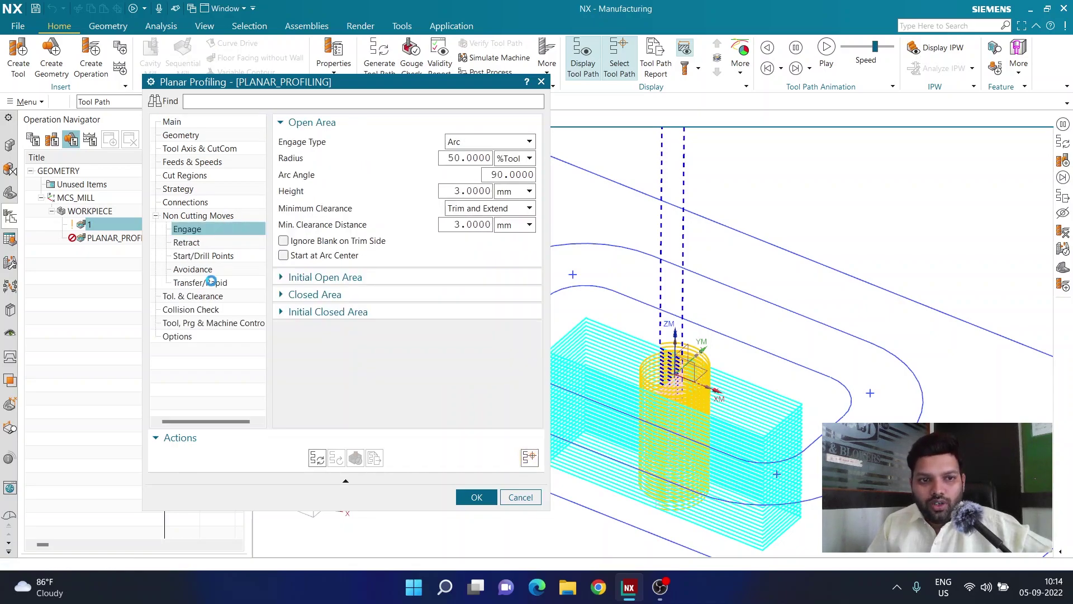
pyautogui.click(489, 262)
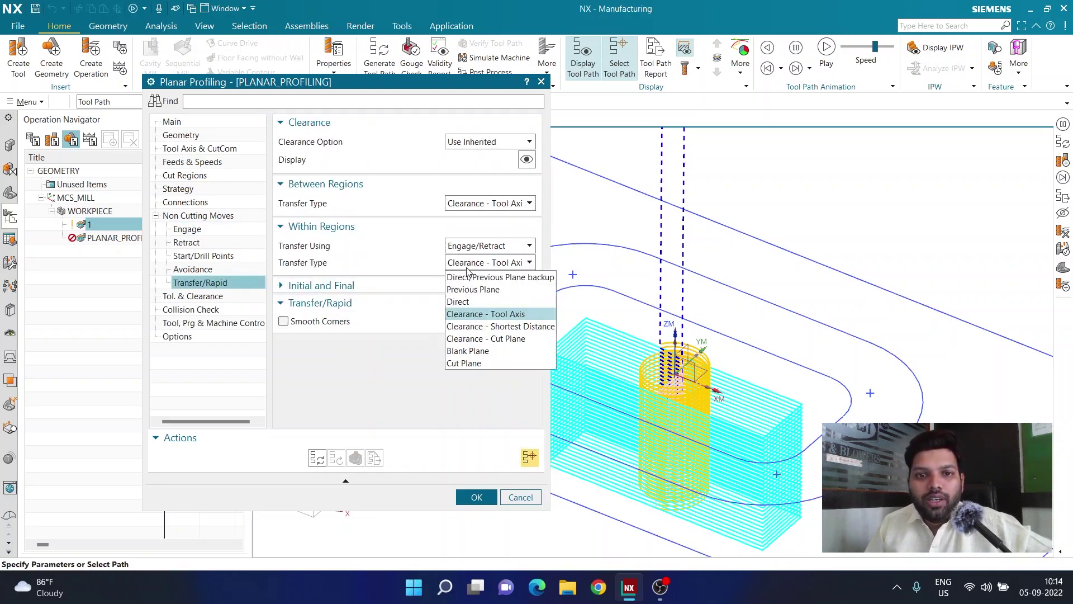
pyautogui.click(481, 275)
pyautogui.press('BackSpace')
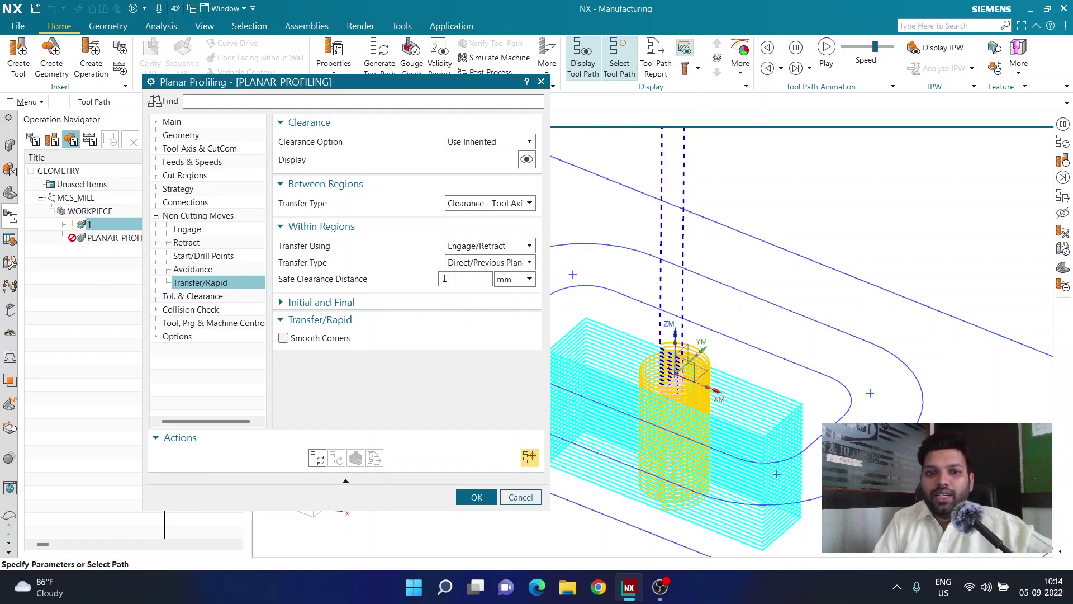
pyautogui.write('1')
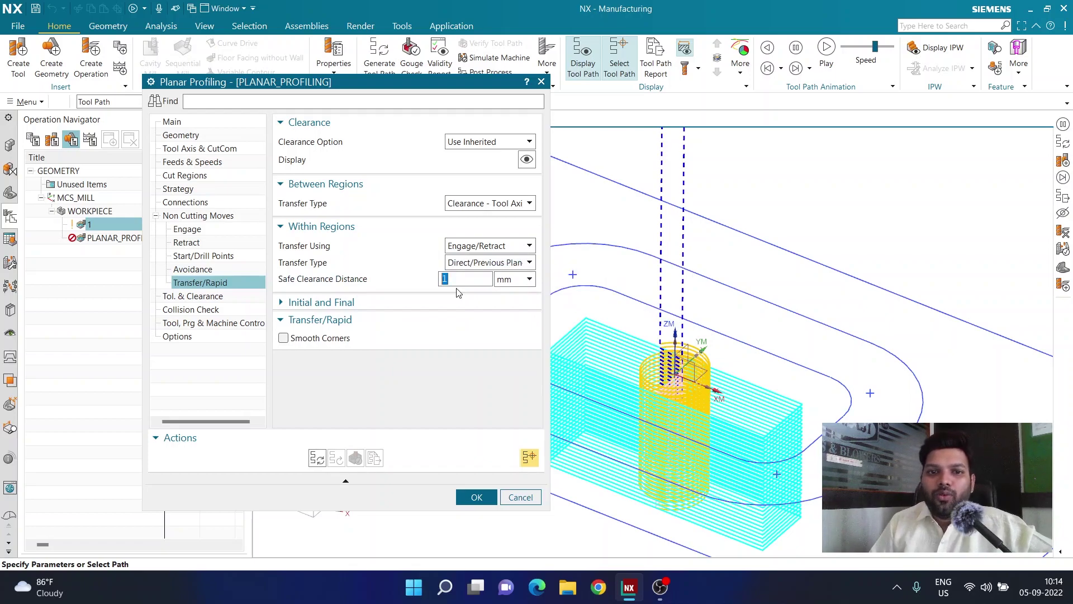
pyautogui.click(474, 497)
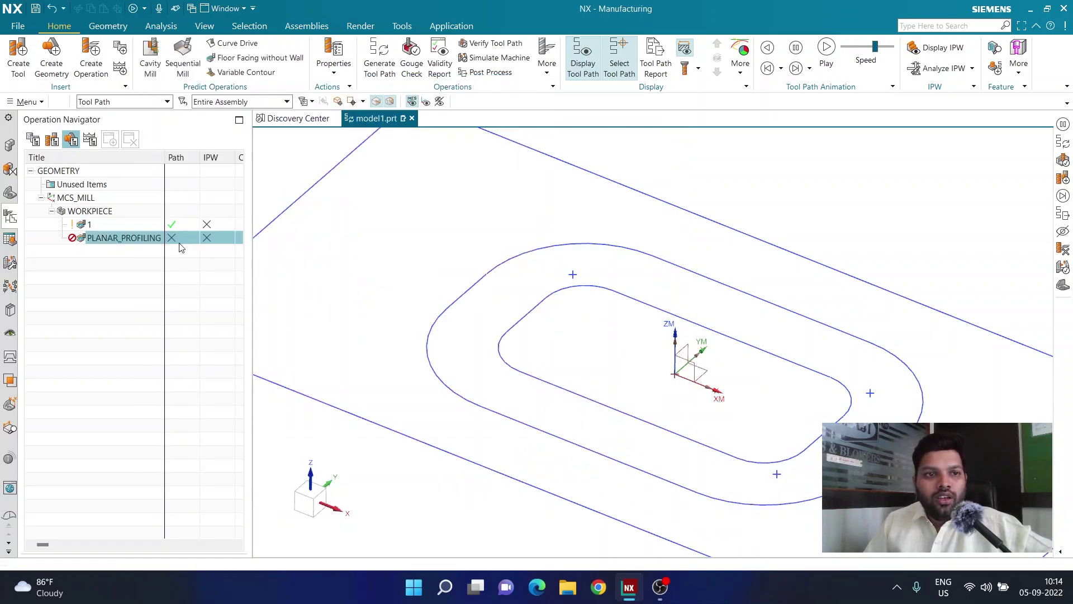
# Step: Rename the PLANAR_PROFILING operation as 2
pyautogui.rightClick(132, 242)
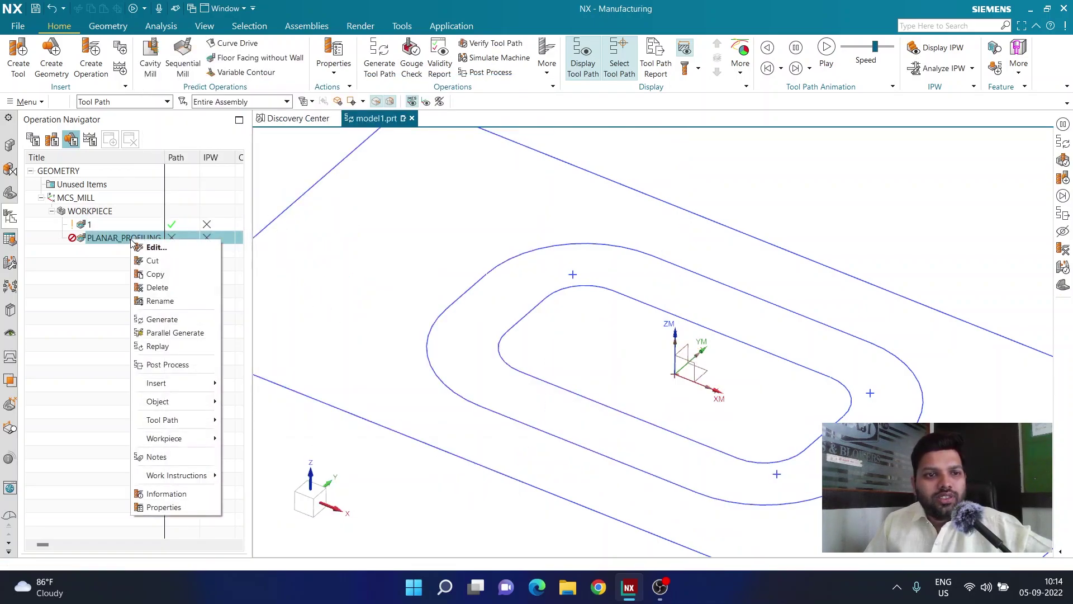
pyautogui.click(174, 301)
pyautogui.write('2')
pyautogui.press('Return')
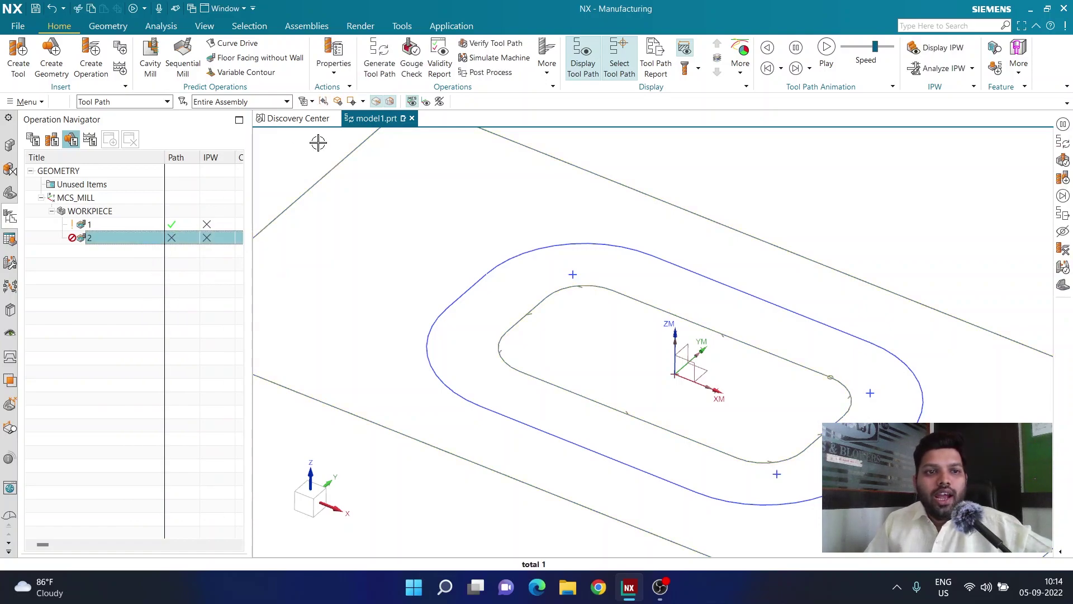
# Step: Generate the tool path of operation 2 and examine its cutting passes around the pocket
pyautogui.click(380, 56)
pyautogui.scroll(-3, 533, 219)
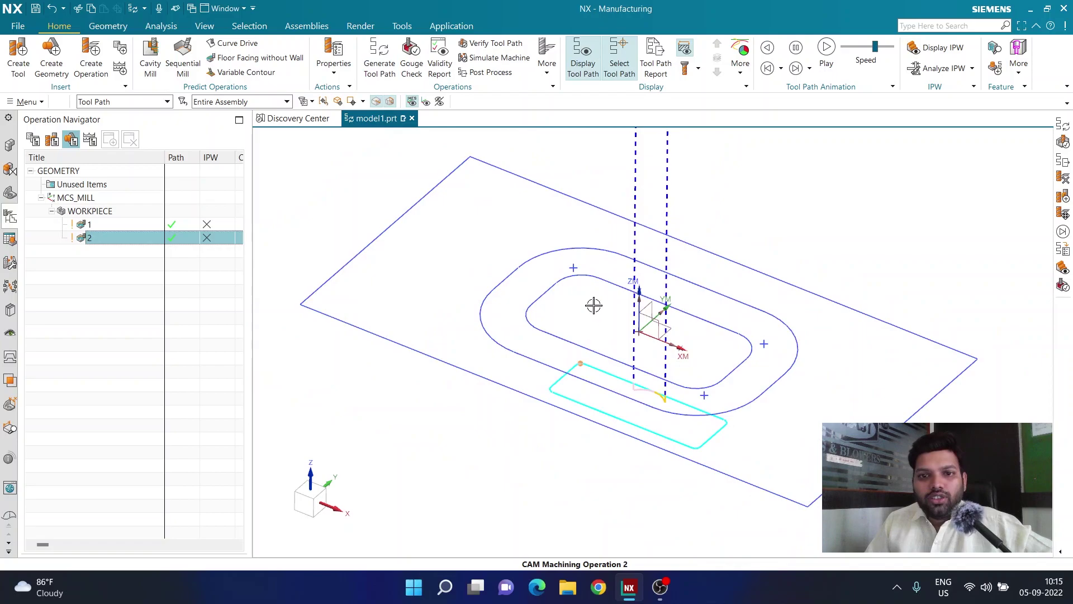
pyautogui.moveTo(595, 304); pyautogui.dragTo(617, 336, button='middle')
pyautogui.scroll(2, 556, 363)
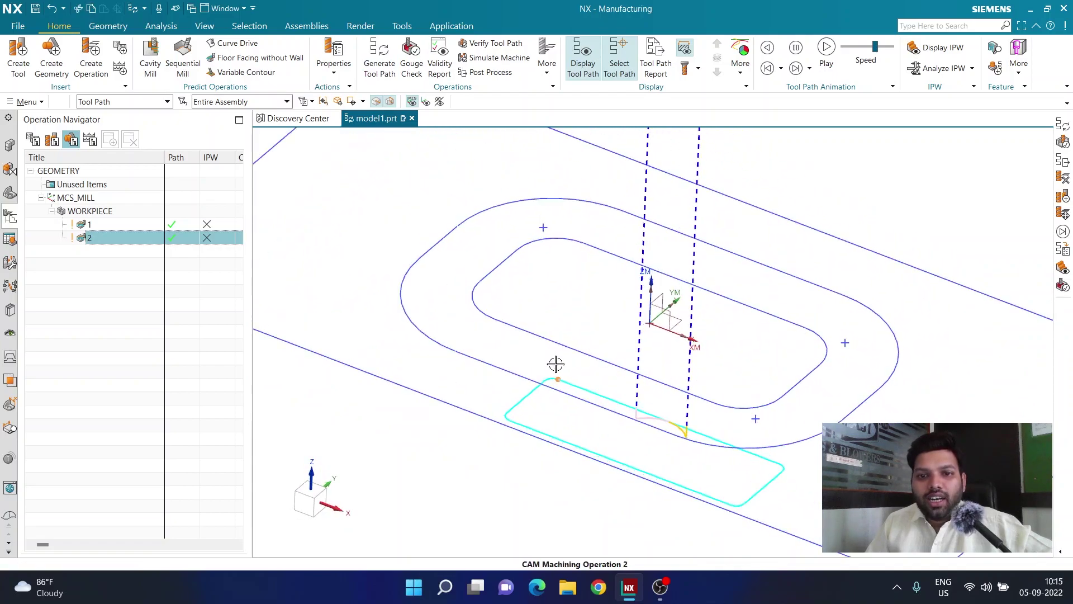
pyautogui.scroll(-2, 562, 372)
pyautogui.scroll(2, 567, 346)
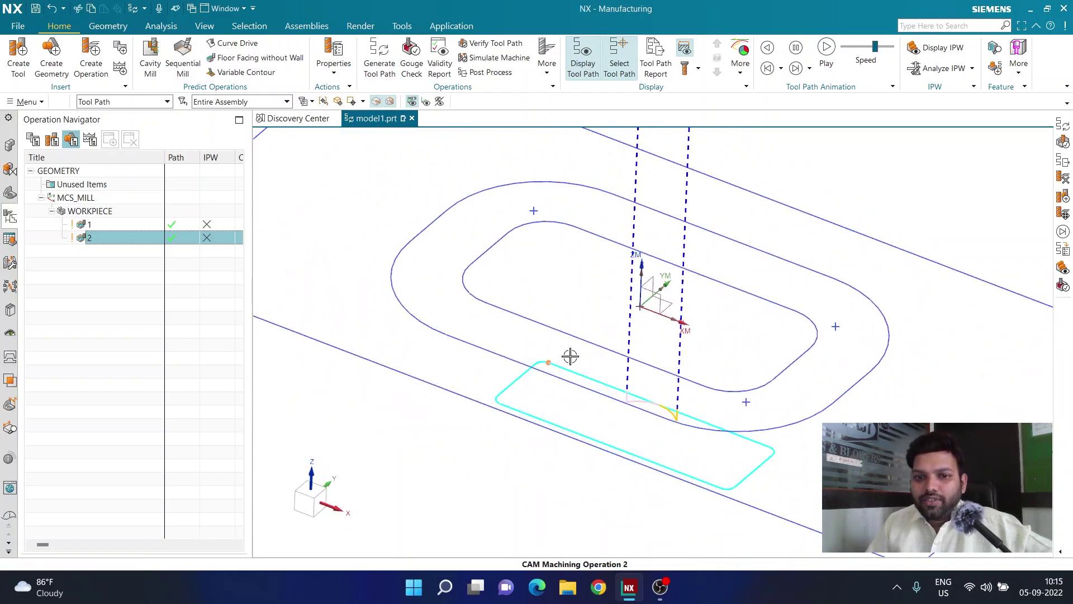
pyautogui.scroll(-2, 576, 311)
pyautogui.moveTo(575, 312)
pyautogui.mouseDown(button='middle')
pyautogui.moveTo(578, 280)
pyautogui.moveTo(577, 309)
pyautogui.moveTo(576, 291)
pyautogui.mouseUp(button='middle')
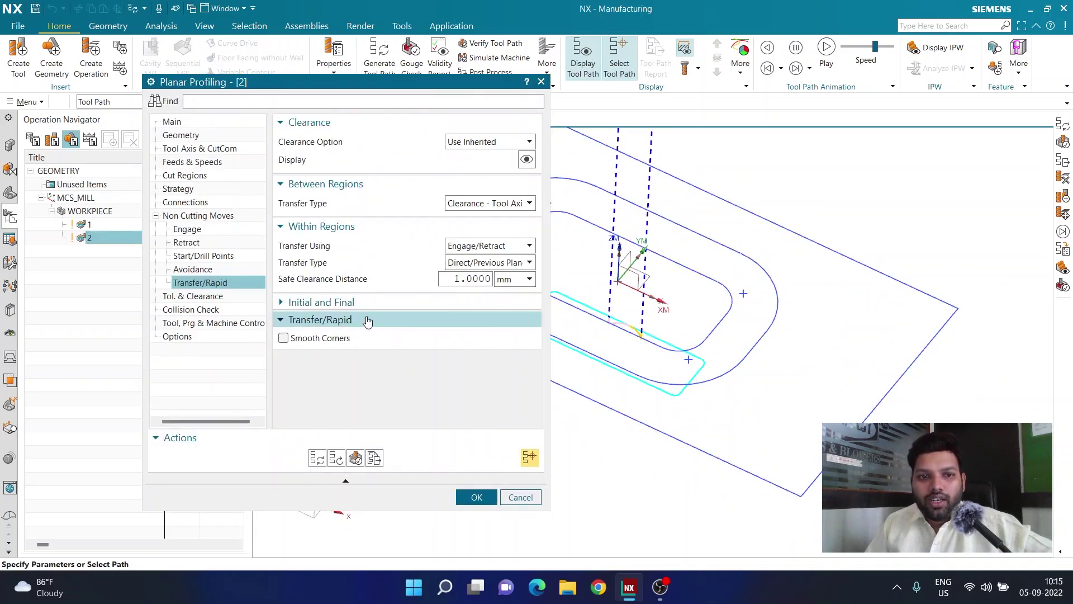
# Step: Set the common depth of the constant cut depth in operation 2 to 0.5 and accept the operation
pyautogui.click(192, 122)
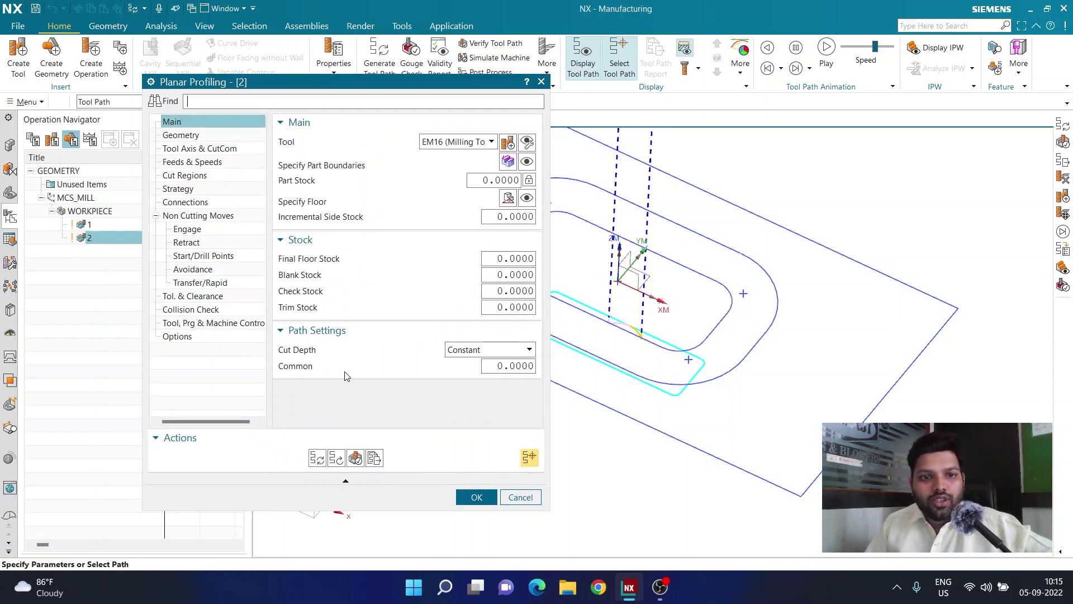
pyautogui.doubleClick(509, 362)
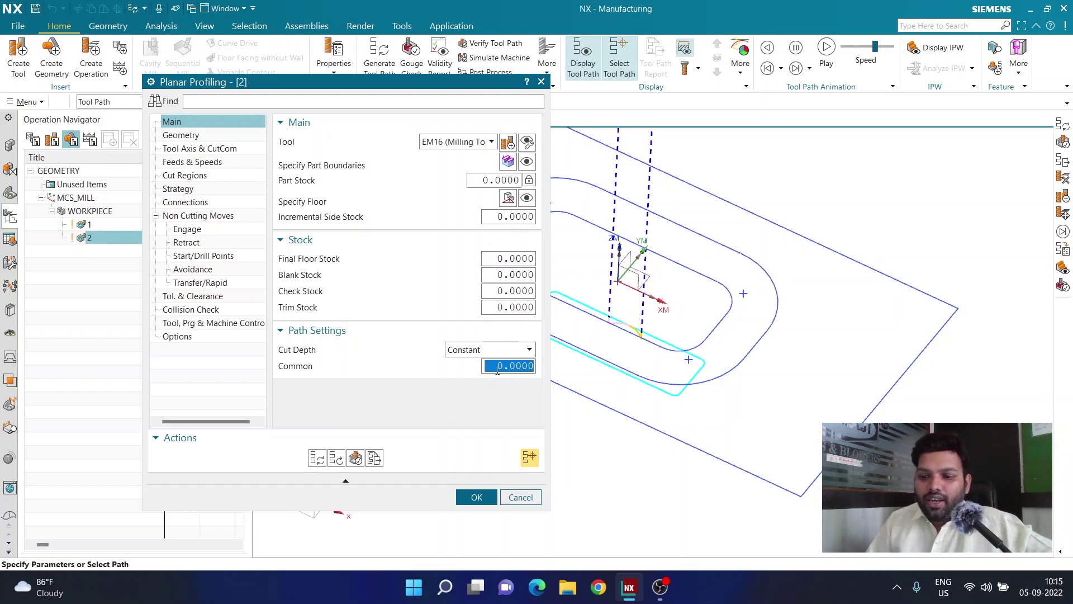
pyautogui.write('0.')
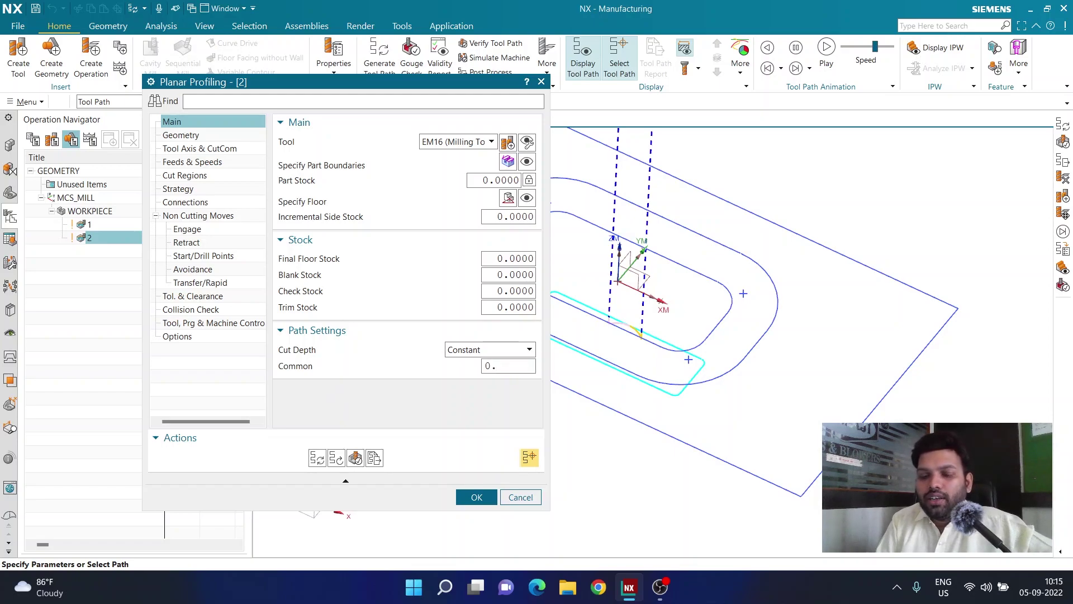
pyautogui.write('5')
pyautogui.press('Return')
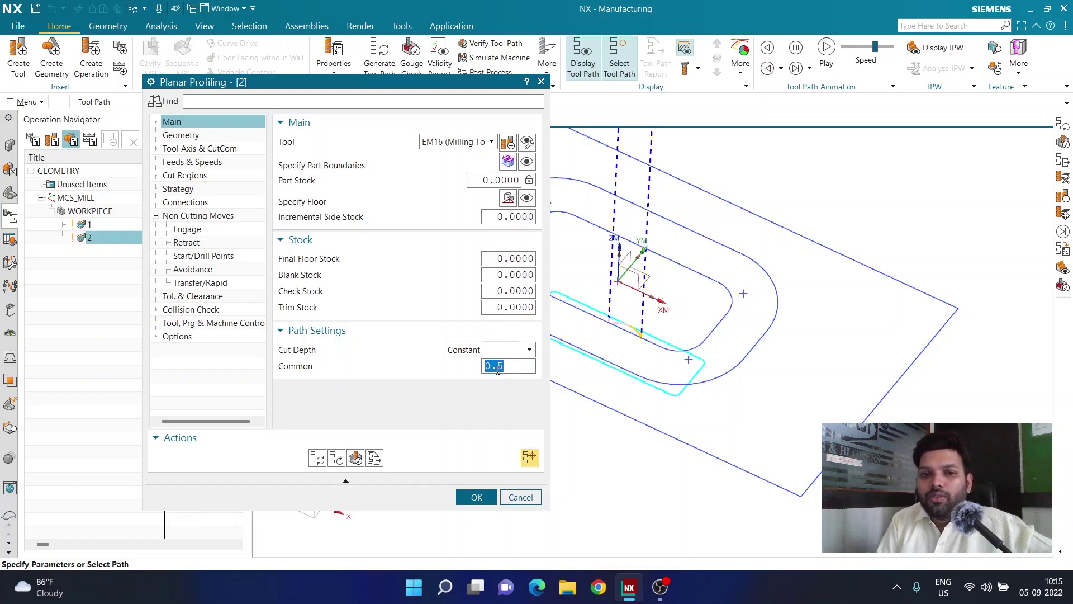
pyautogui.click(483, 505)
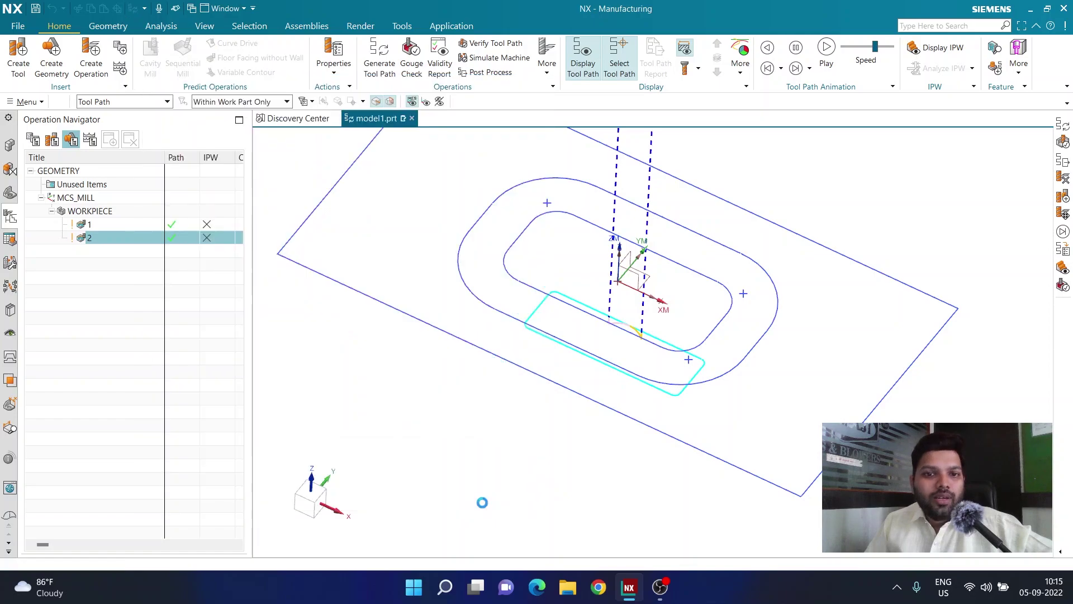
# Step: Regenerate the tool path of operation 2 and examine its depth passes in the pocket
pyautogui.click(369, 76)
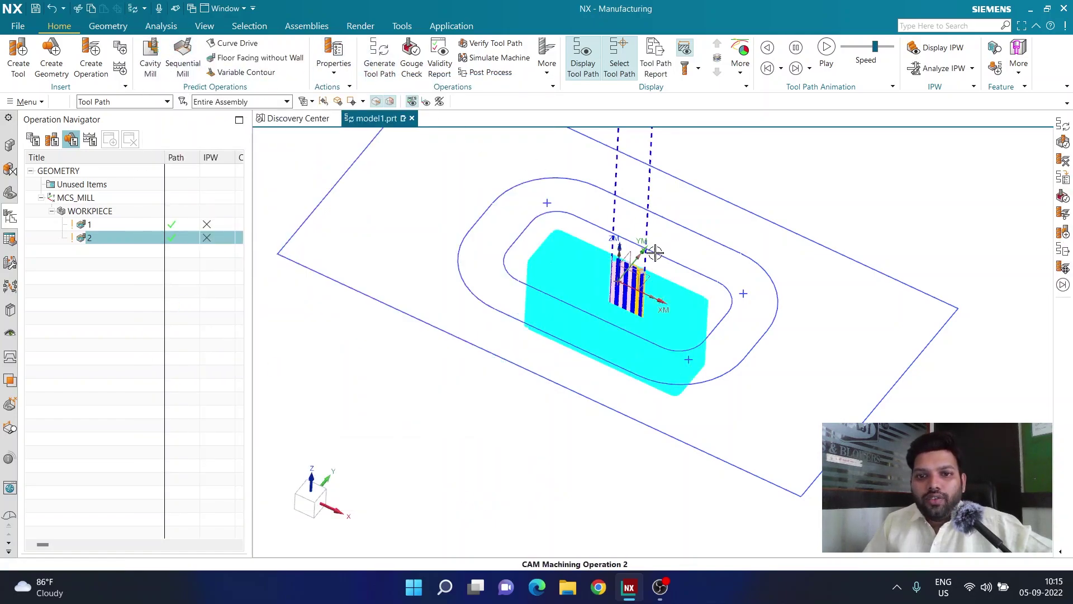
pyautogui.scroll(5, 655, 253)
pyautogui.scroll(-6, 656, 253)
pyautogui.moveTo(653, 279); pyautogui.dragTo(649, 268, button='middle')
pyautogui.scroll(3, 642, 259)
pyautogui.scroll(4, 604, 294)
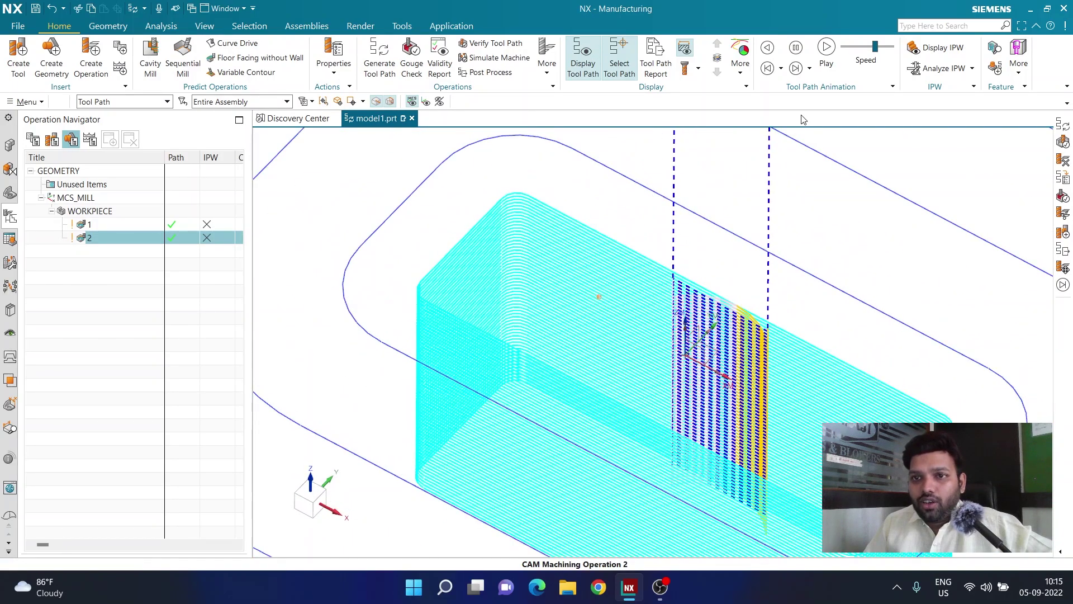
# Step: Display the in-process workpiece and play the tool path animation of operation 2, starting slow and raising the speed
pyautogui.click(914, 49)
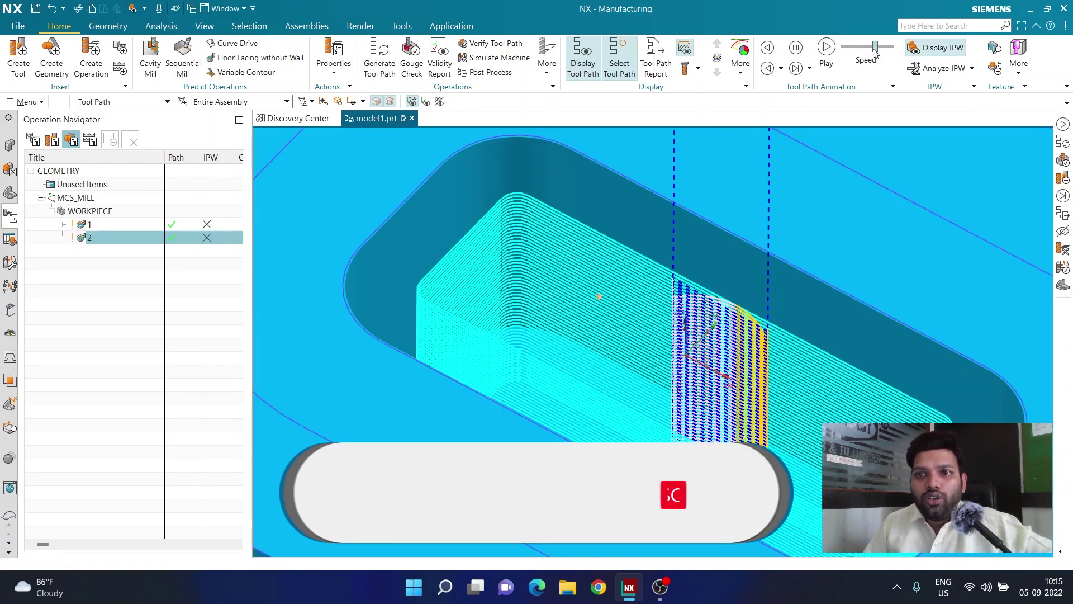
pyautogui.moveTo(865, 49); pyautogui.dragTo(853, 50)
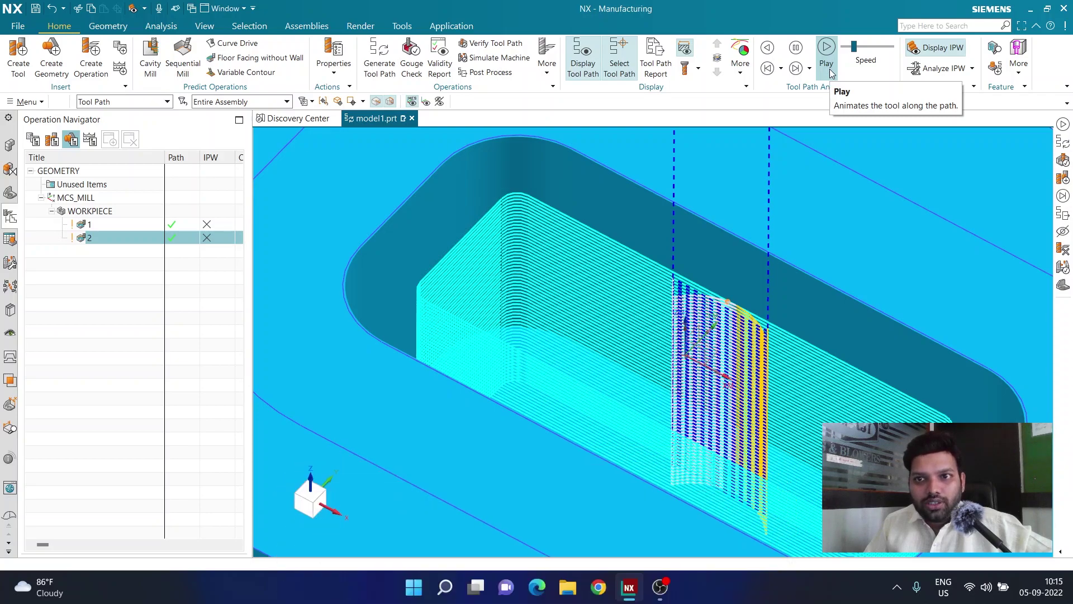
pyautogui.click(826, 50)
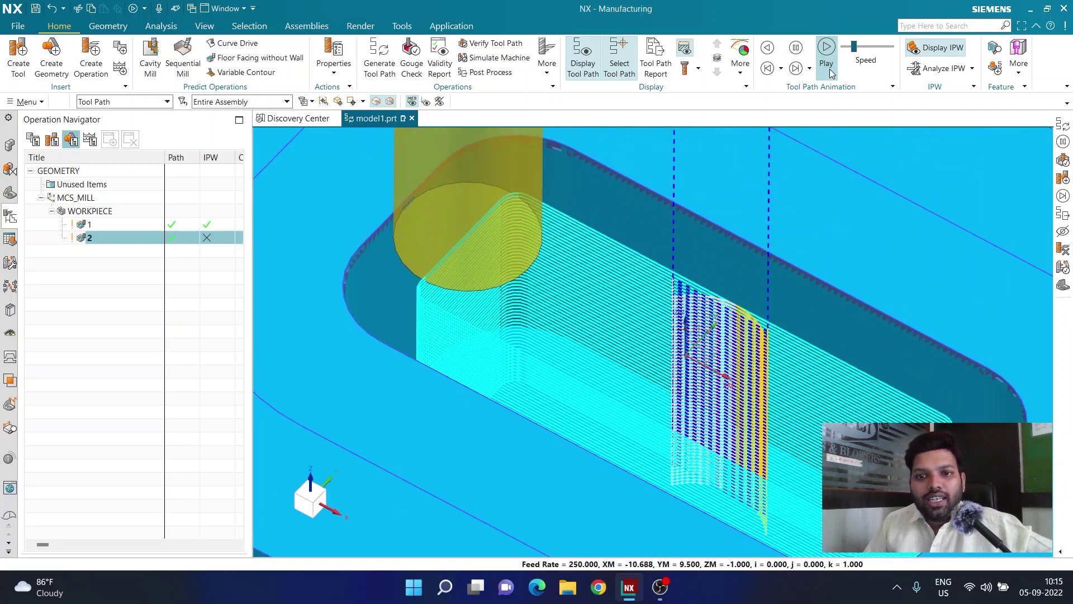
pyautogui.moveTo(854, 46); pyautogui.dragTo(865, 46)
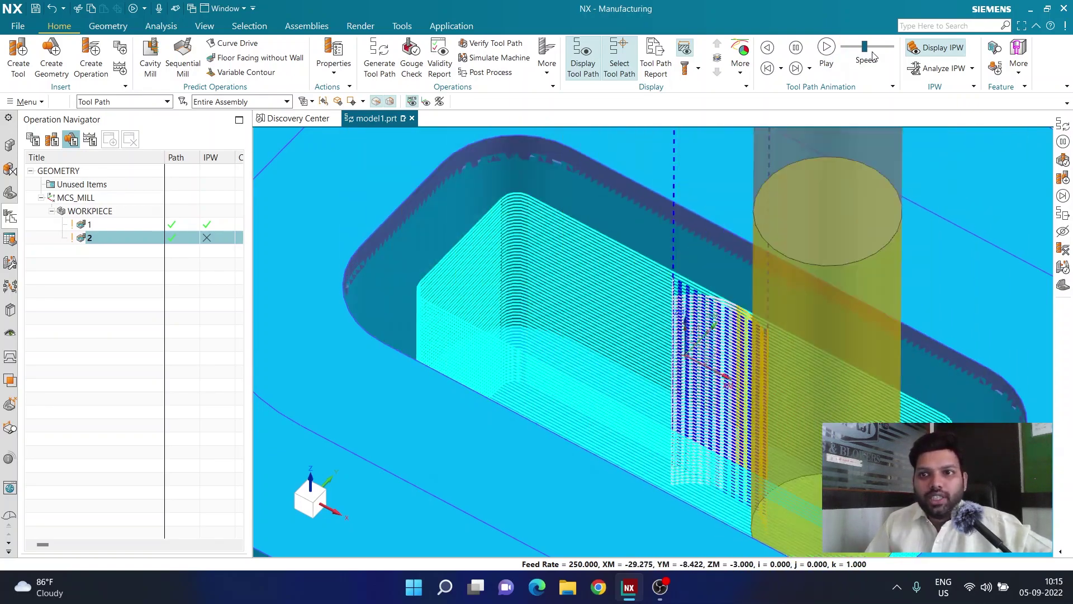
pyautogui.moveTo(869, 53); pyautogui.dragTo(889, 53)
# Step: Examine the machined pocket and the tool movement on the in-process workpiece from several view angles
pyautogui.scroll(-3, 719, 134)
pyautogui.moveTo(719, 134); pyautogui.dragTo(730, 193, button='middle')
pyautogui.moveTo(747, 156); pyautogui.dragTo(630, 227, button='middle')
pyautogui.scroll(-2, 647, 290)
pyautogui.scroll(2, 622, 250)
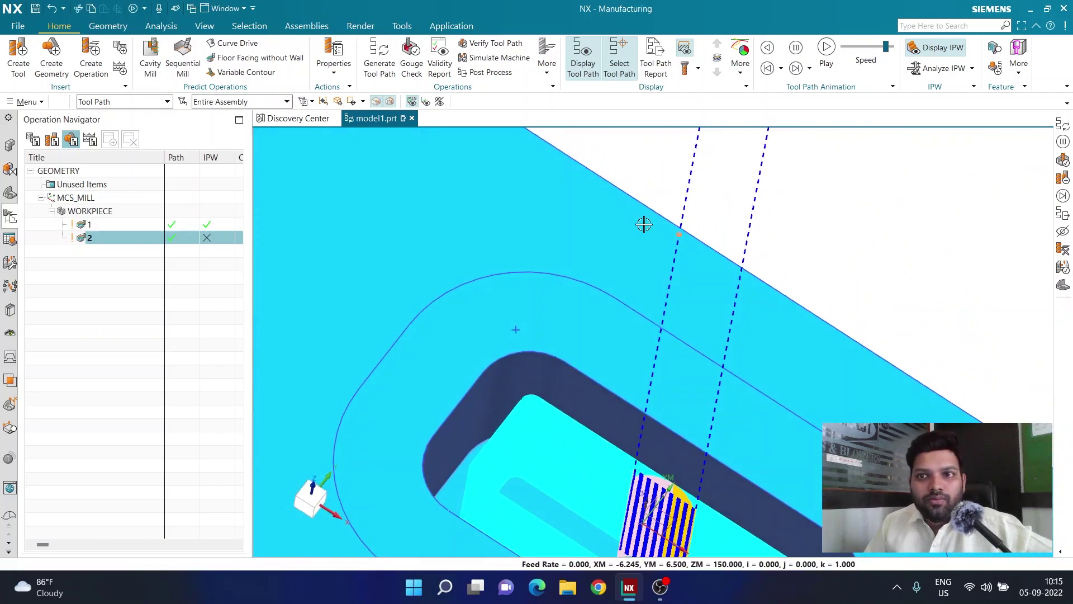
pyautogui.scroll(-2, 642, 223)
pyautogui.moveTo(679, 330); pyautogui.dragTo(666, 307, button='middle')
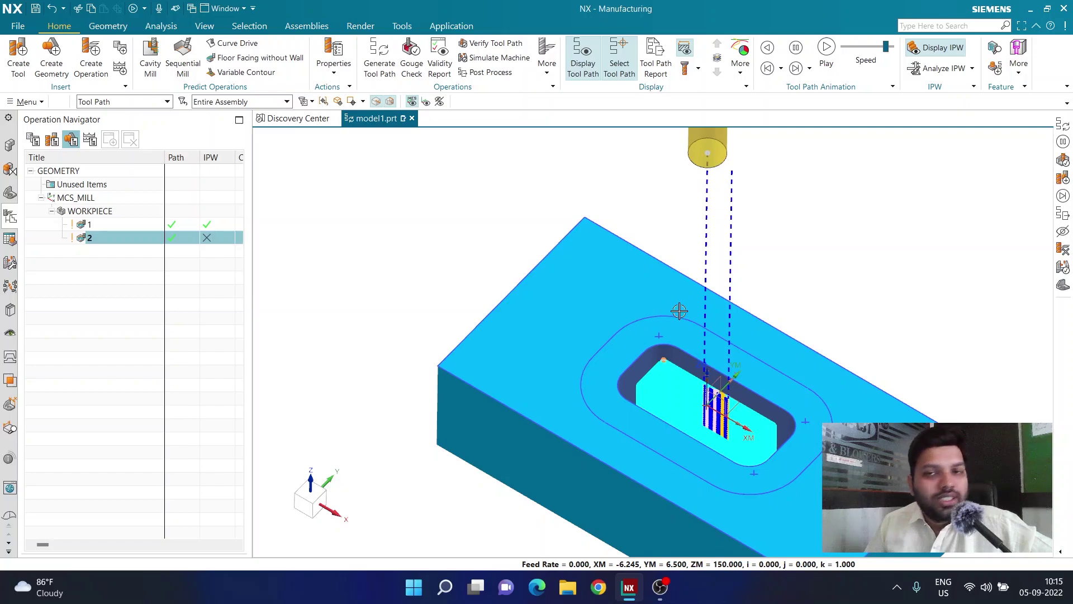
# Step: Hide the in-process workpiece, review the tool path of operation 2, and clear the operation selection
pyautogui.click(935, 47)
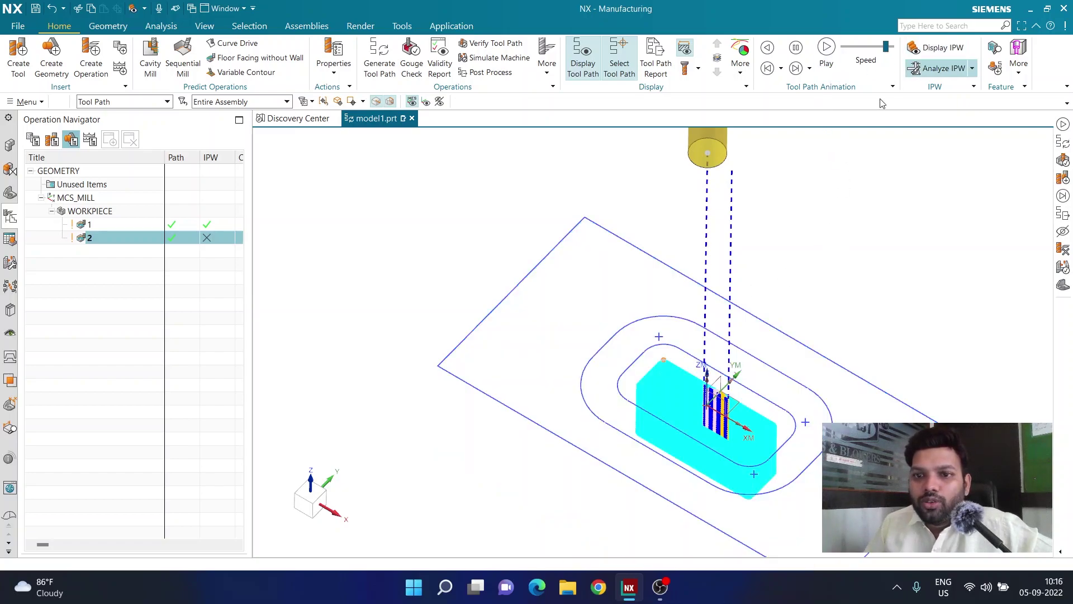
pyautogui.scroll(3, 605, 341)
pyautogui.scroll(-3, 605, 341)
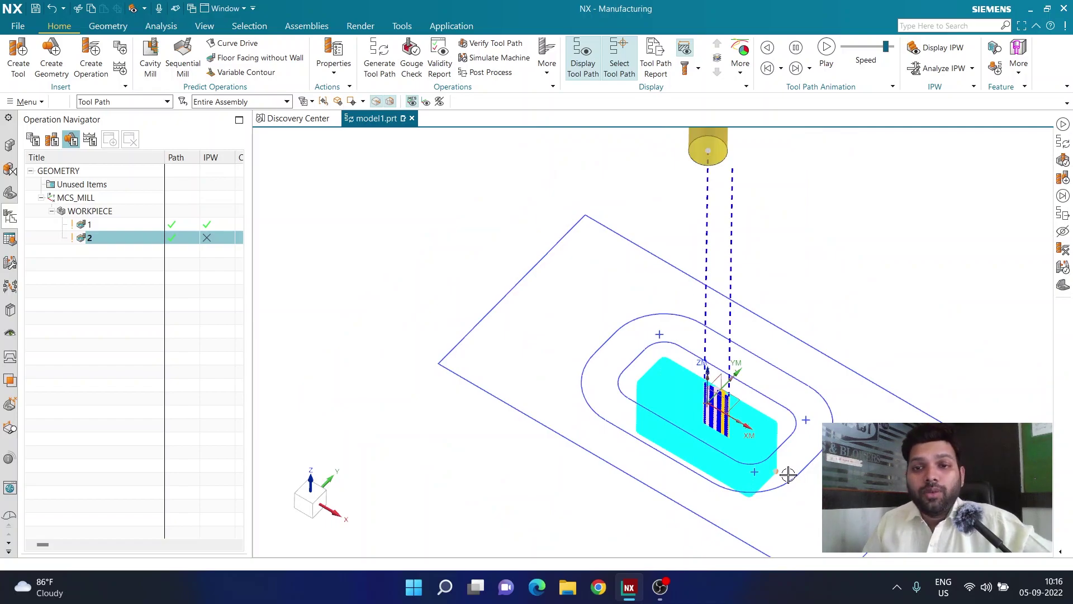
pyautogui.scroll(2, 802, 453)
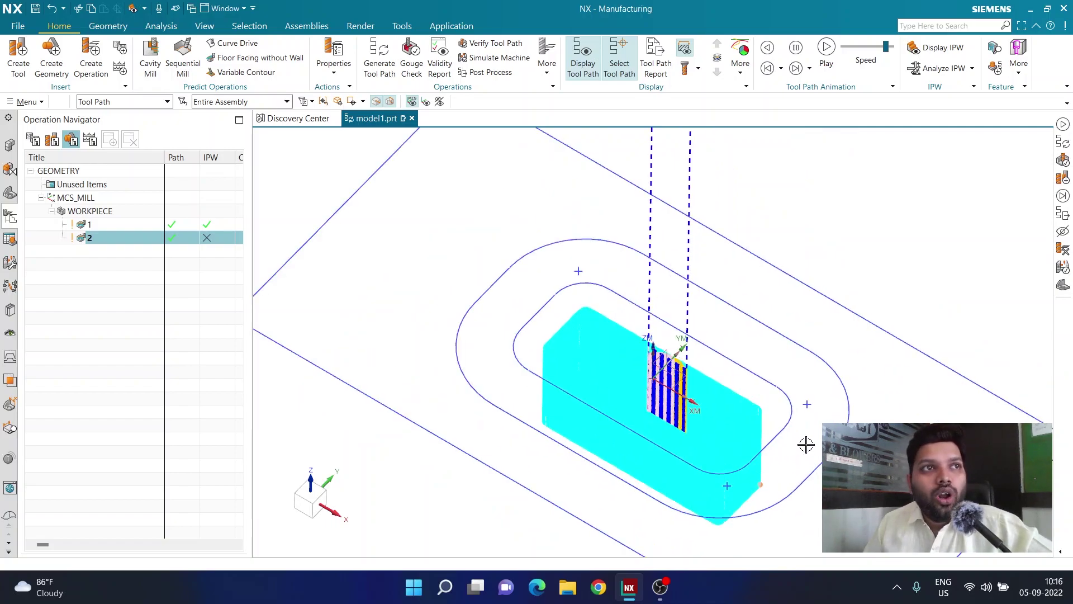
pyautogui.click(144, 286)
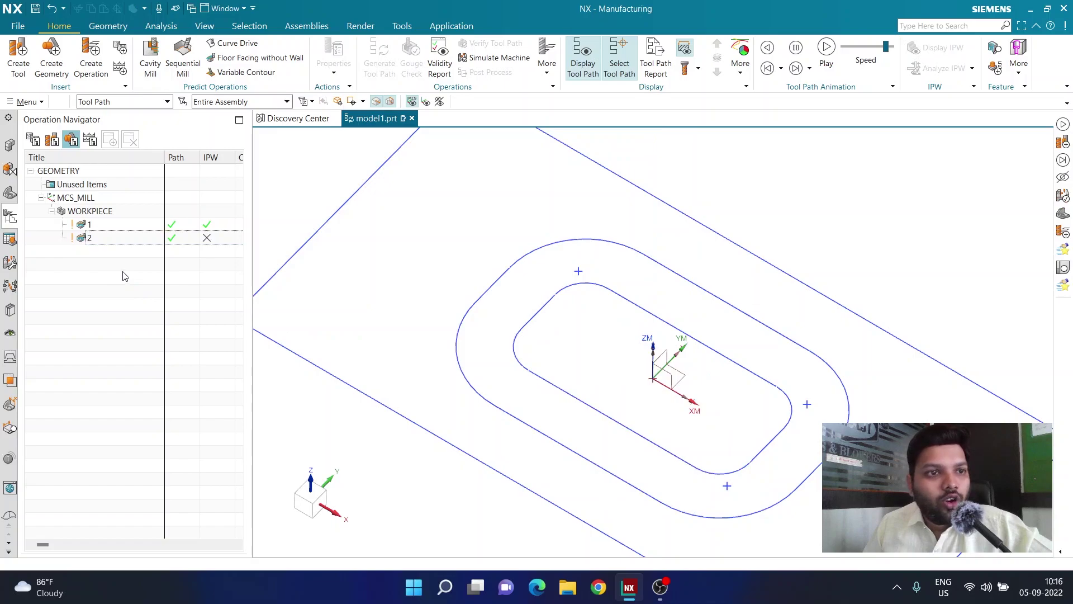
# Step: Insert a mill_planar planar profiling operation named 3 after operation 2, using the BALL_MILL tool and the MILL_FINISH method
pyautogui.rightClick(112, 241)
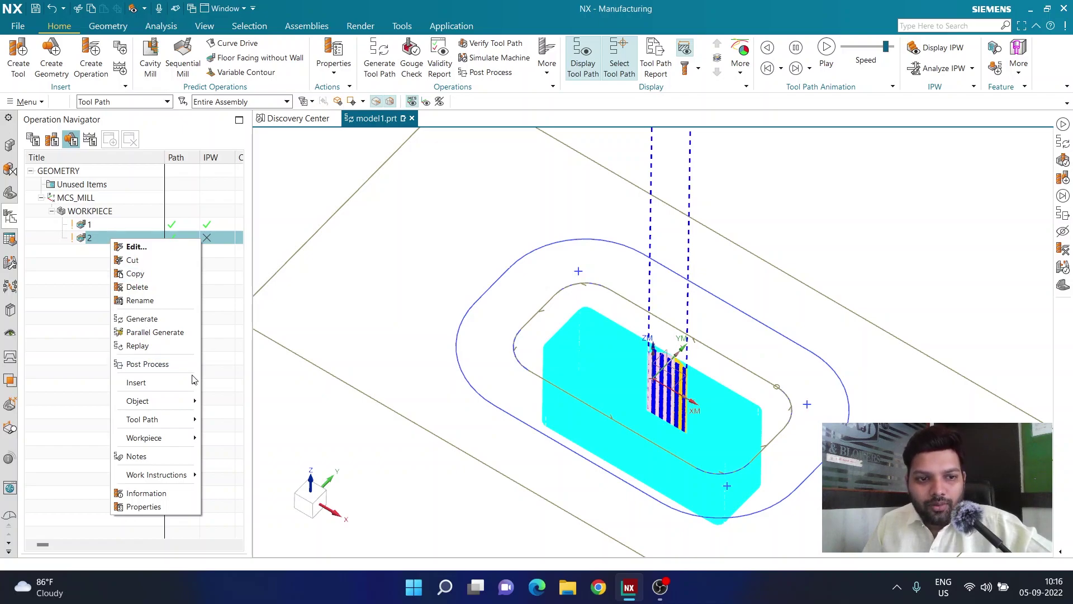
pyautogui.moveTo(190, 382)
pyautogui.click(245, 386)
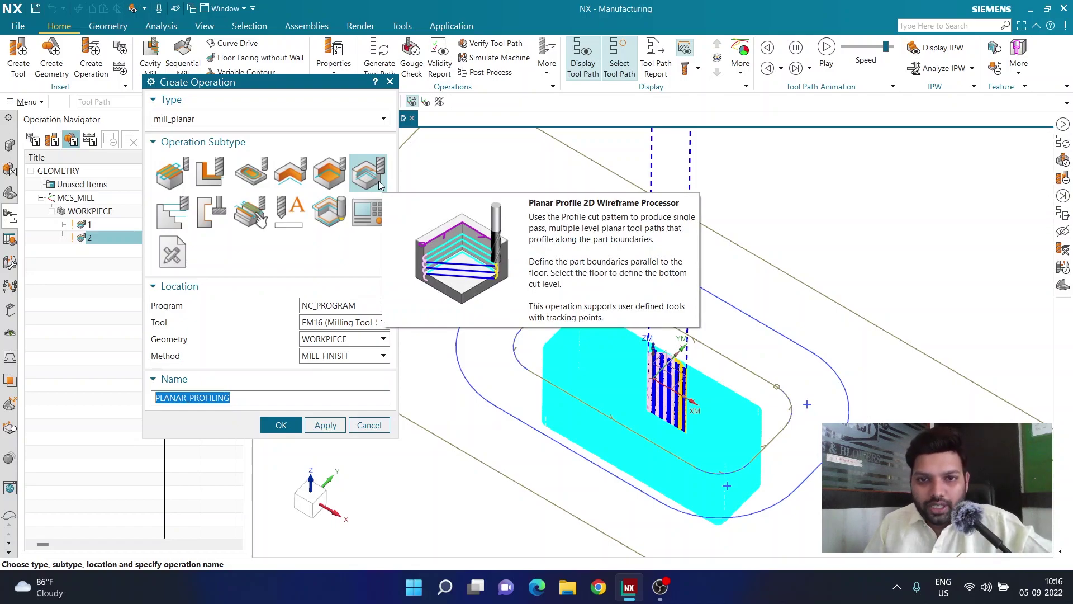
pyautogui.click(309, 326)
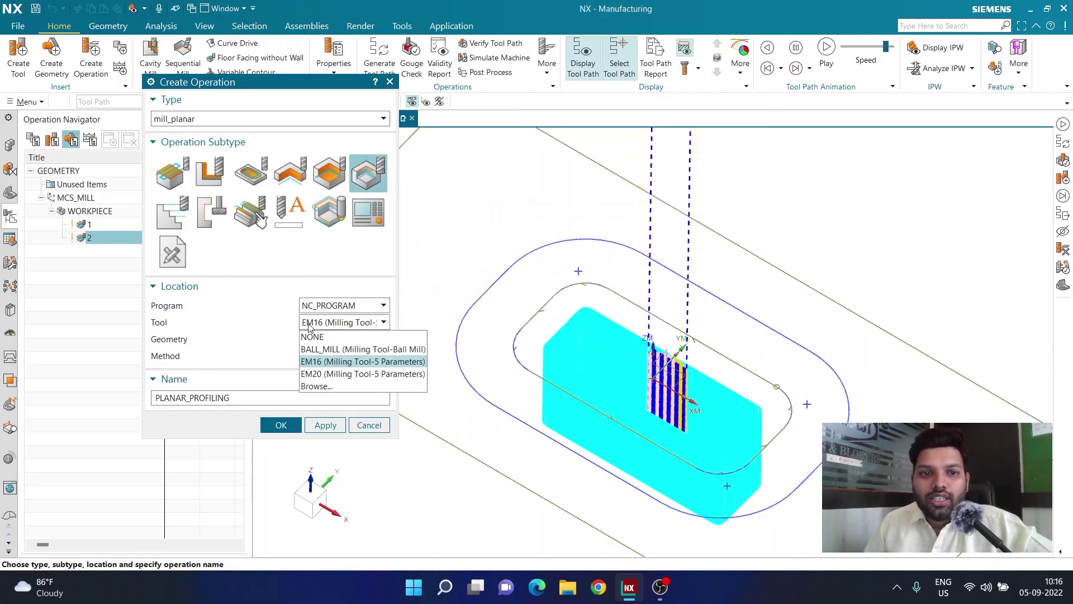
pyautogui.click(310, 349)
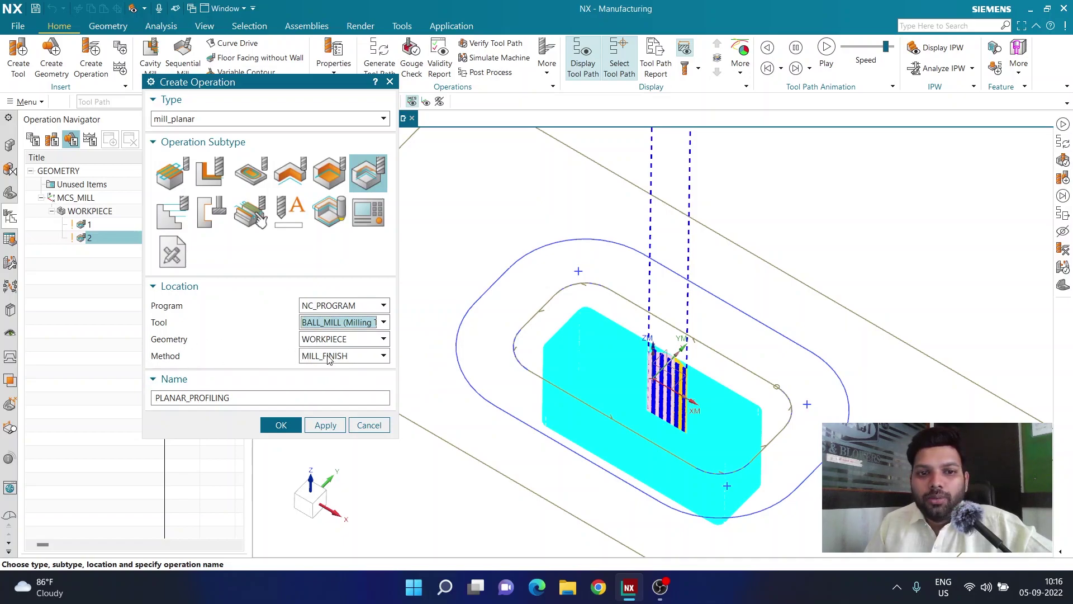
pyautogui.doubleClick(252, 397)
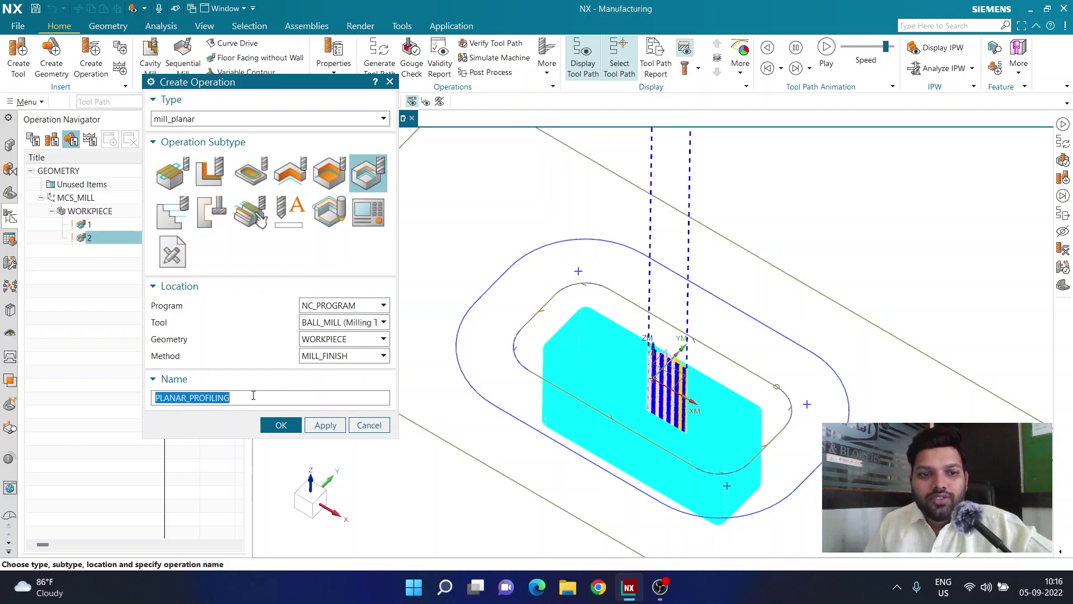
pyautogui.write('3')
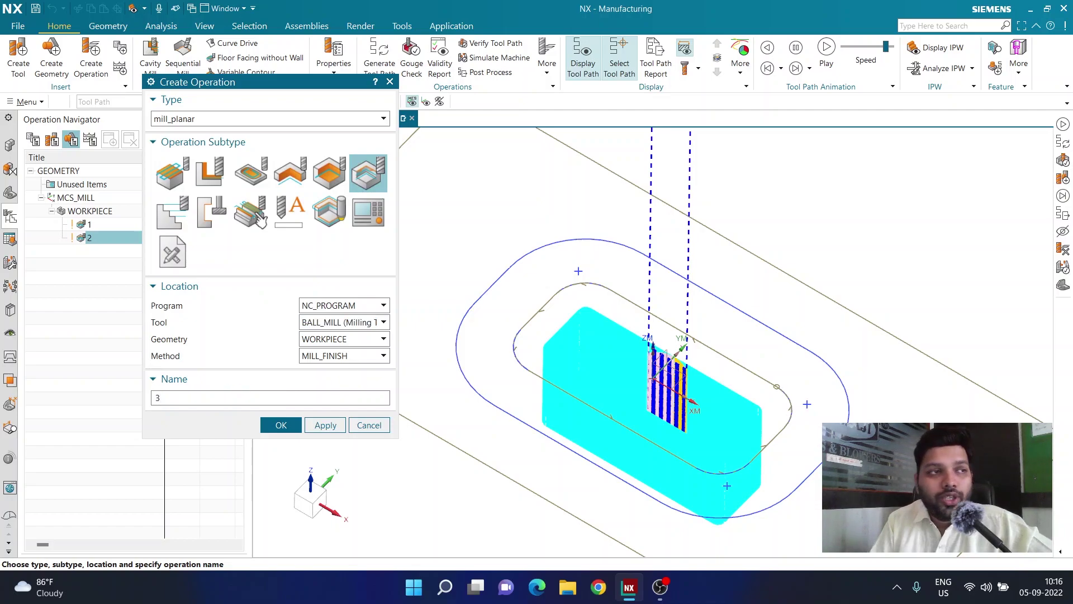
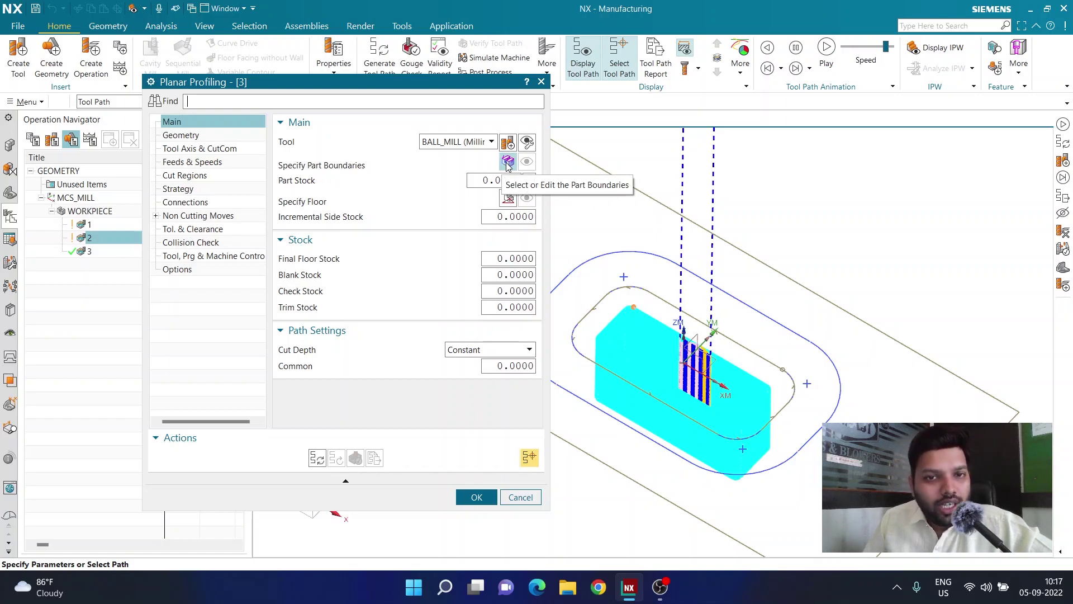
# Step: Specify the part boundary of operation 3 by curves, picking the outer rounded loop with the Tangent Curves rule
pyautogui.click(508, 162)
pyautogui.click(269, 116)
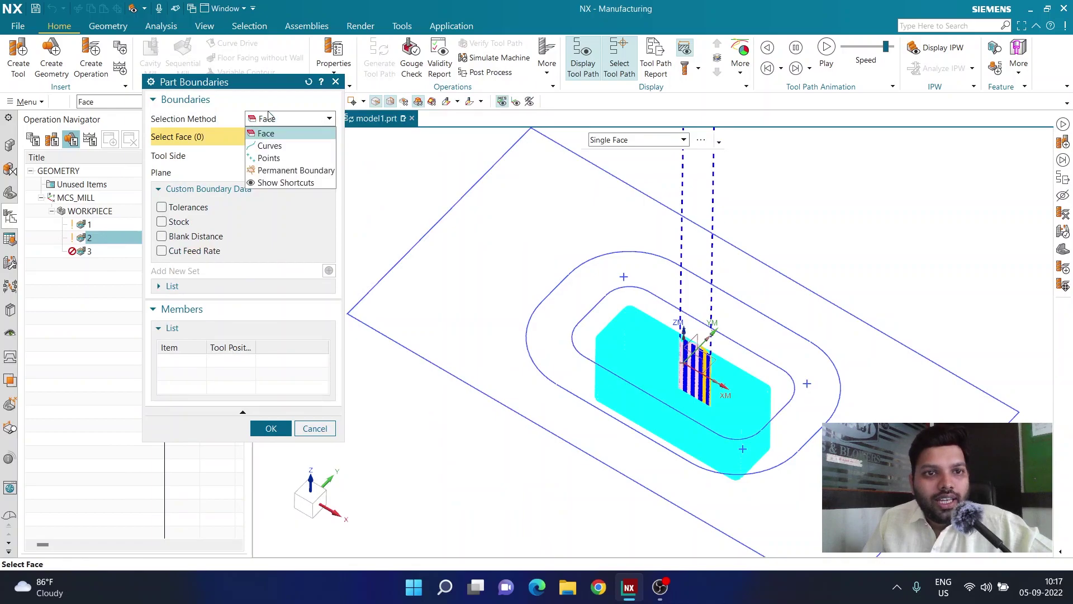
pyautogui.click(270, 145)
pyautogui.click(651, 143)
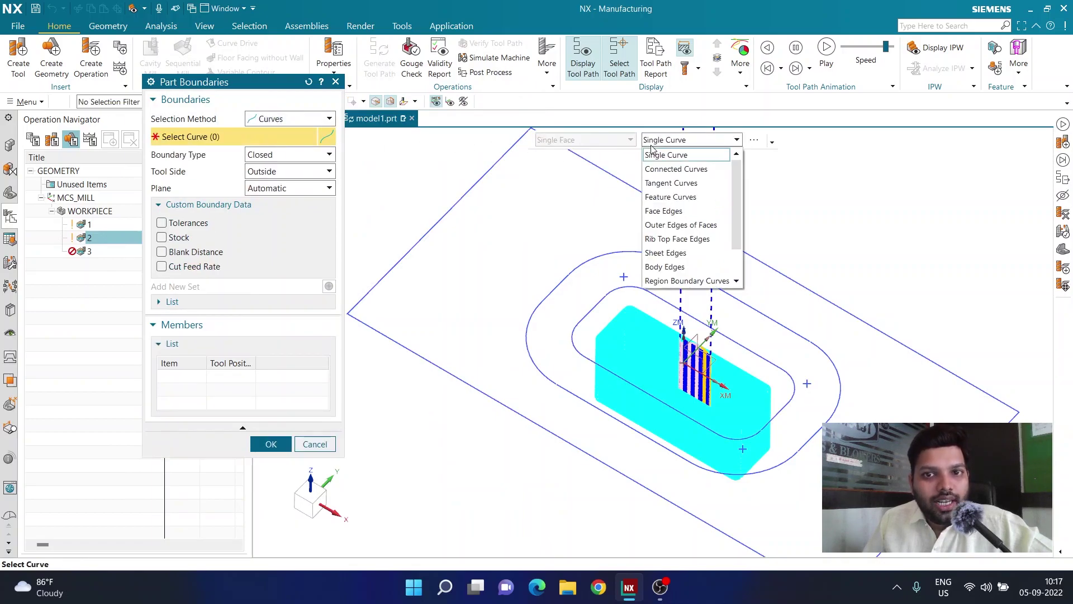
pyautogui.click(660, 183)
pyautogui.click(627, 249)
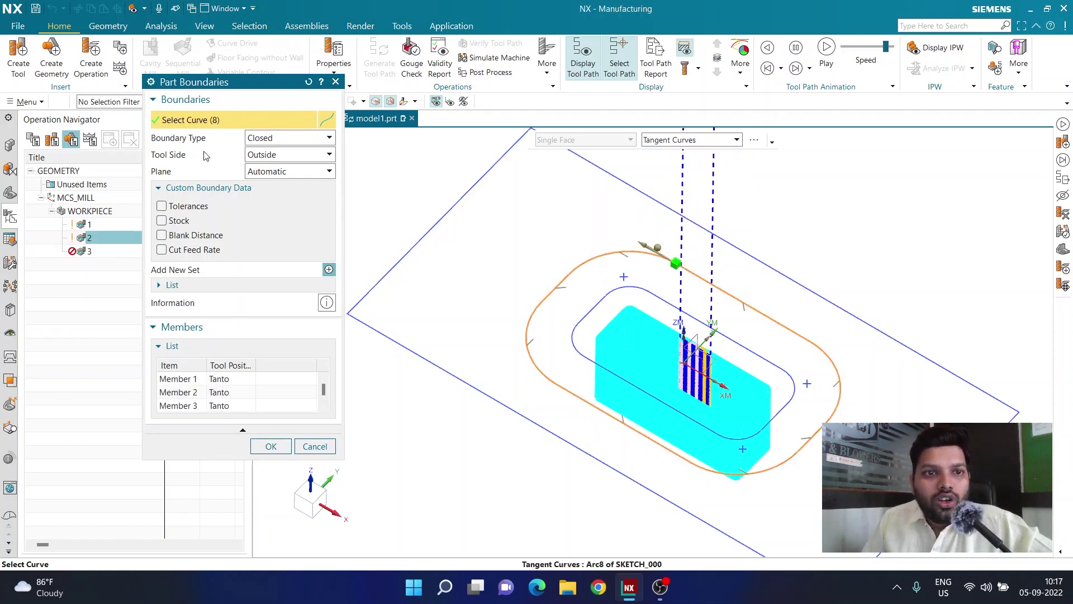
# Step: Set the tool side of the outer loop boundary to Inside, comparing it with Outside
pyautogui.click(285, 155)
pyautogui.click(279, 169)
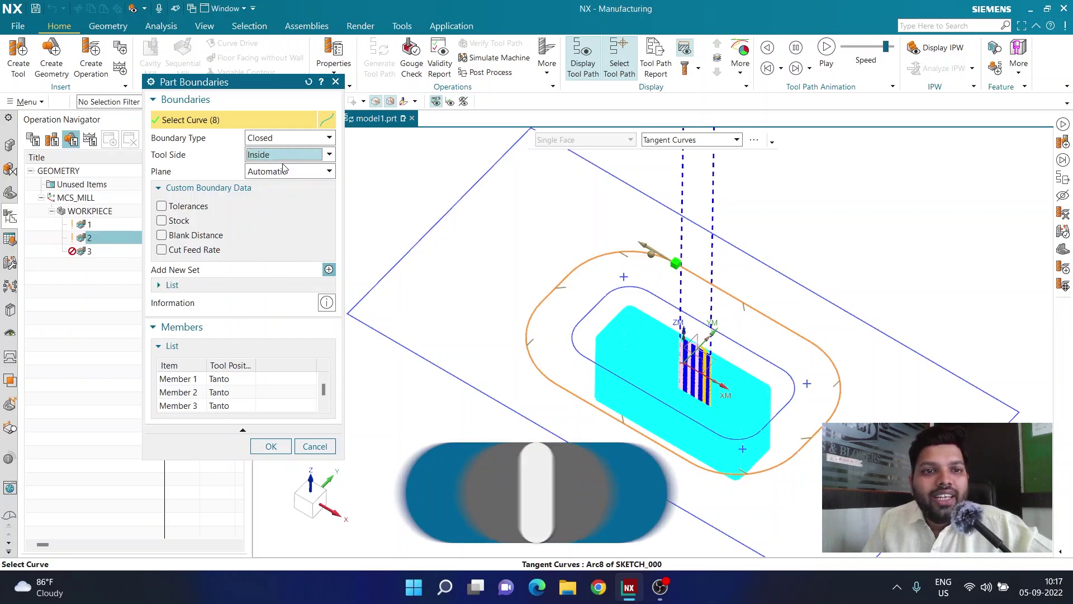
pyautogui.click(280, 155)
pyautogui.click(262, 181)
pyautogui.click(285, 155)
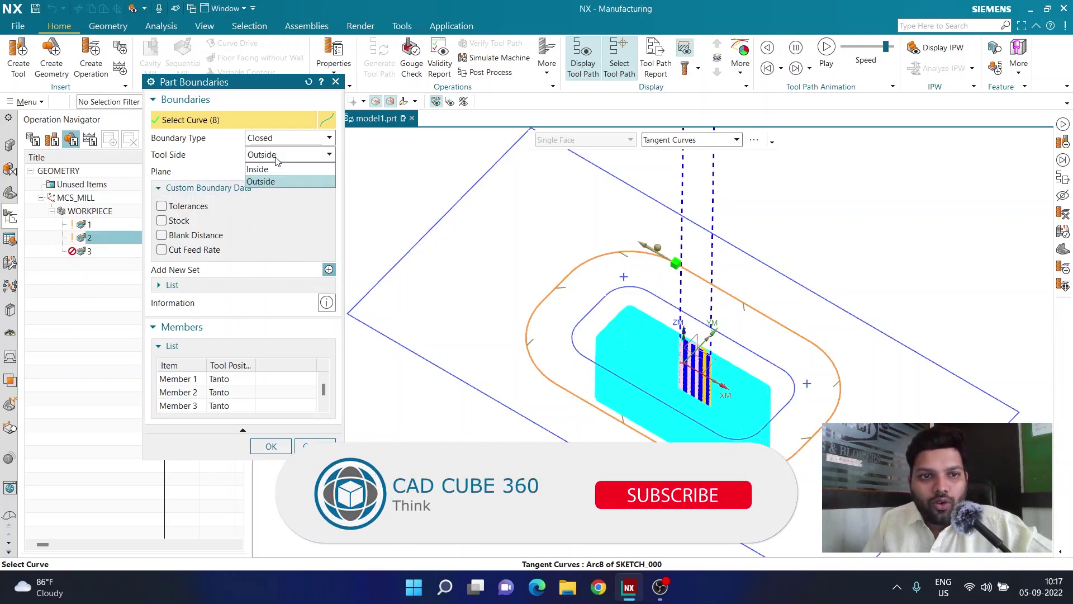
pyautogui.click(273, 171)
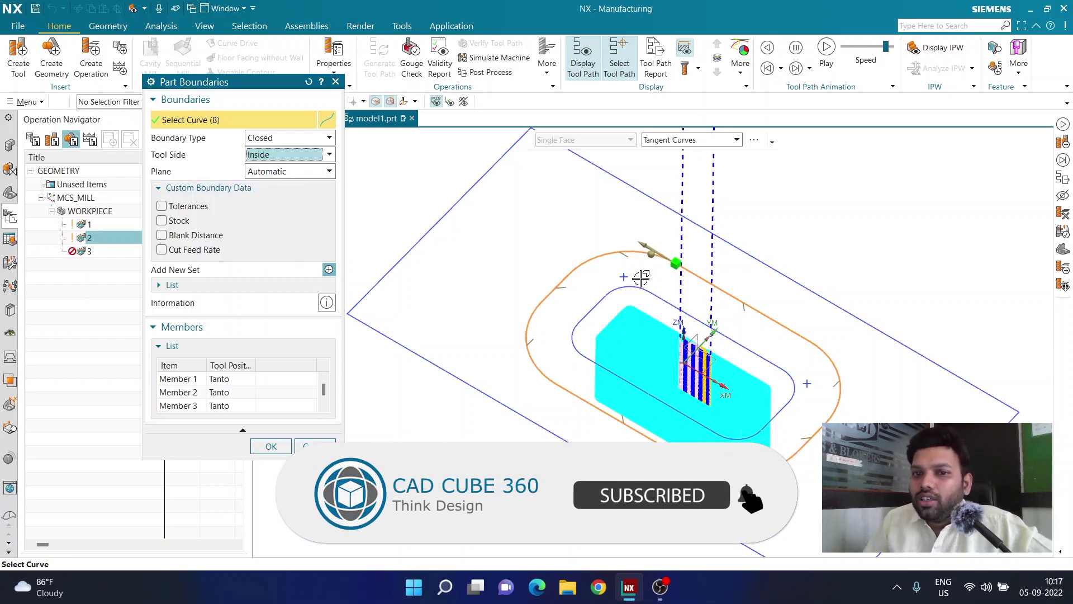
pyautogui.click(285, 155)
pyautogui.click(274, 155)
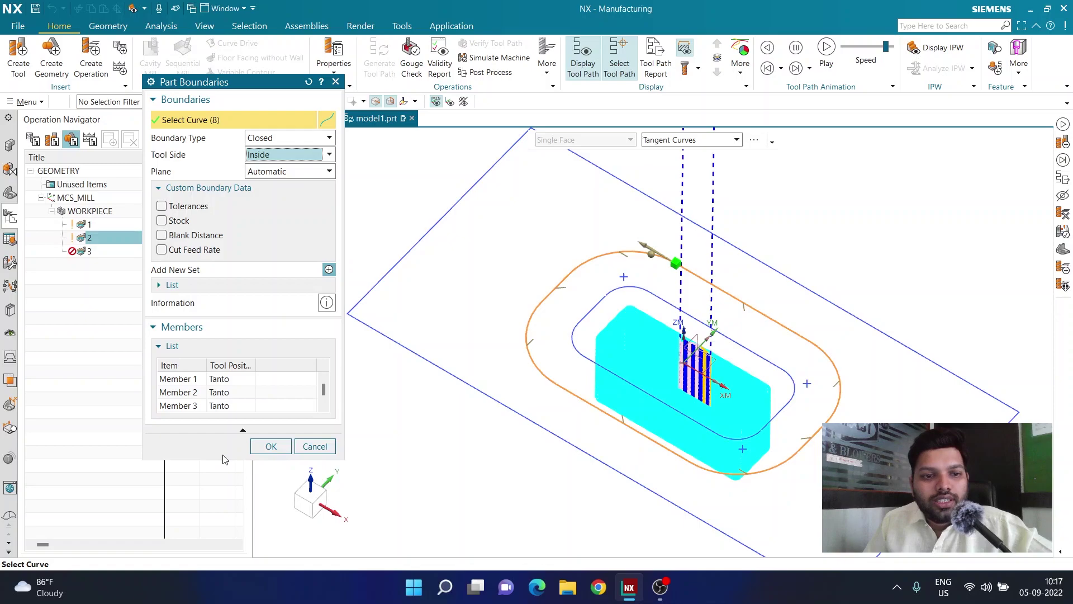
# Step: Set the tool position of all eight members of the outer loop boundary to On and accept the part boundary
pyautogui.moveTo(224, 458); pyautogui.dragTo(210, 554)
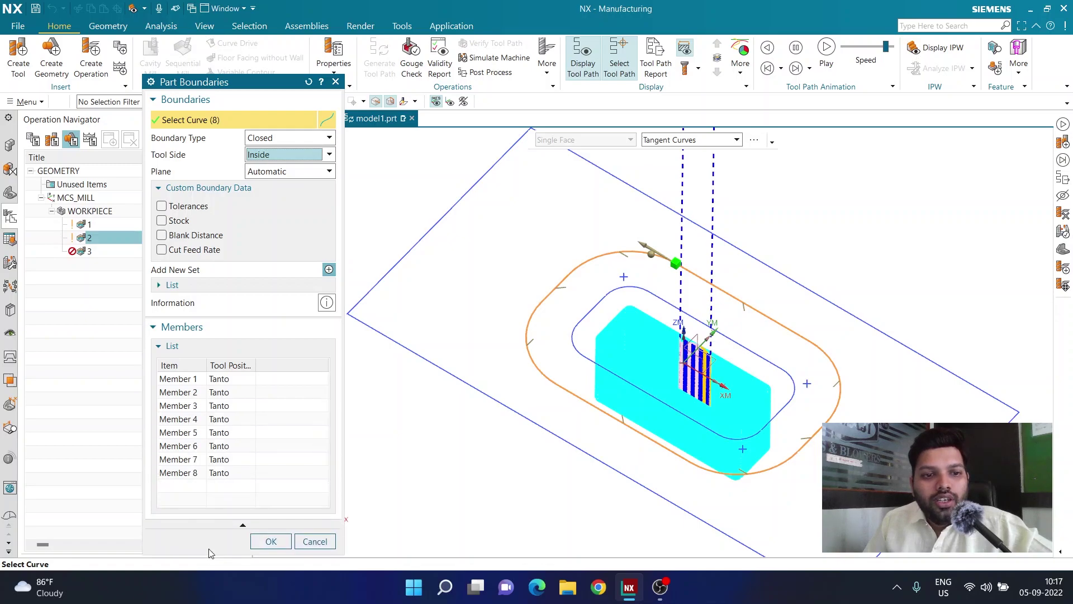
pyautogui.click(197, 382)
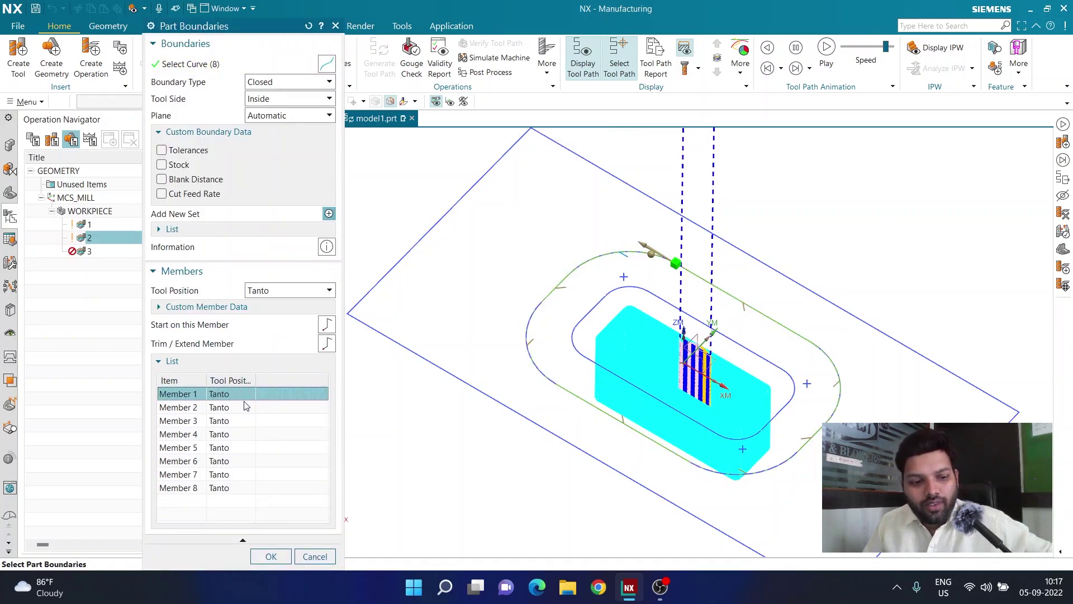
pyautogui.keyDown('shift'); pyautogui.click(210, 488); pyautogui.keyUp('shift')
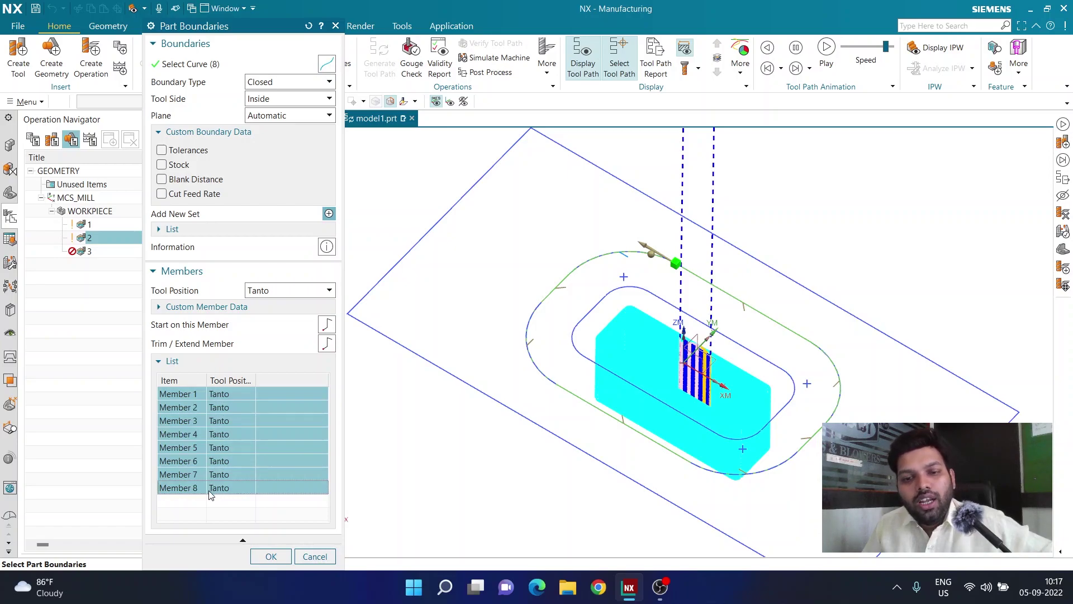
pyautogui.click(228, 399)
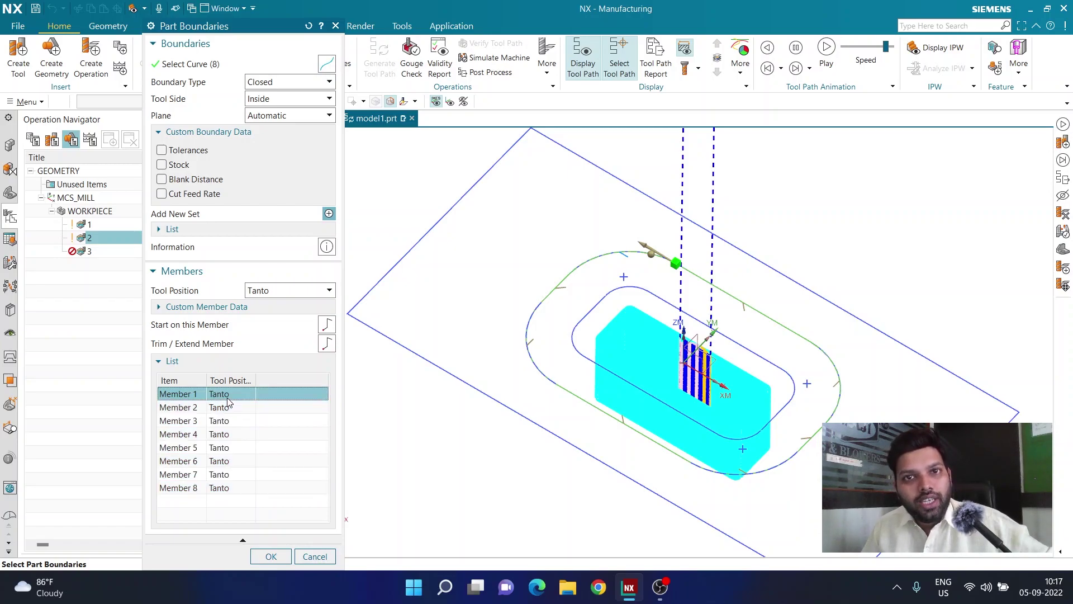
pyautogui.keyDown('shift'); pyautogui.click(219, 489); pyautogui.keyUp('shift')
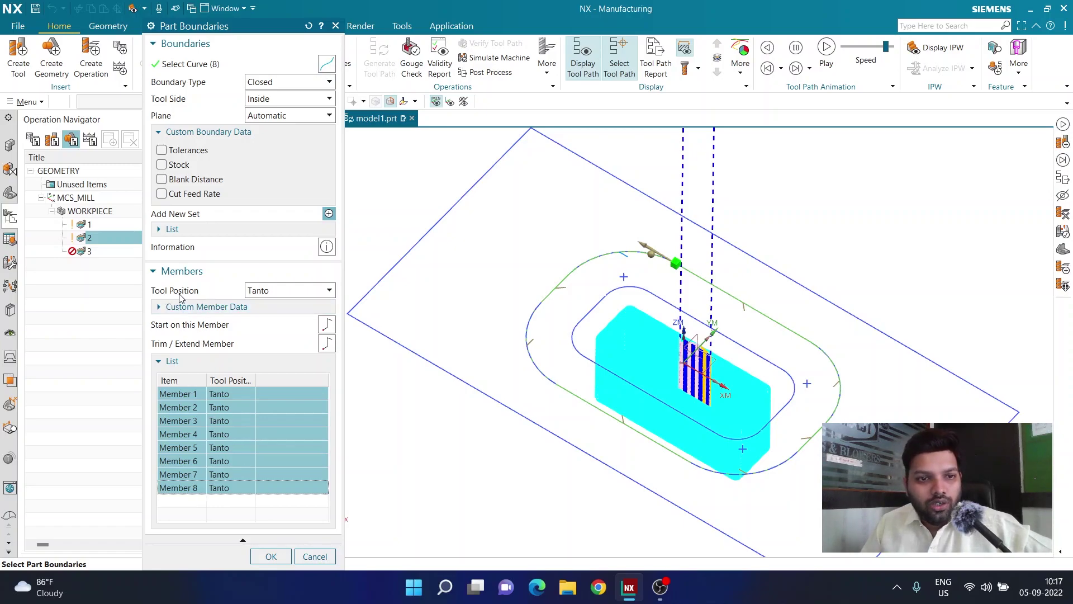
pyautogui.click(266, 291)
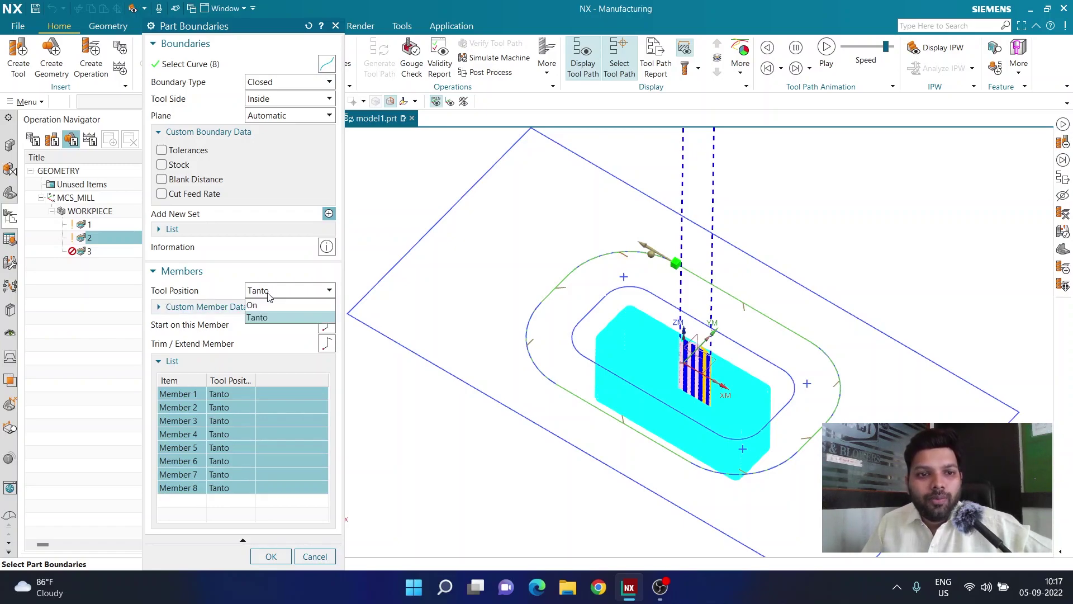
pyautogui.click(268, 306)
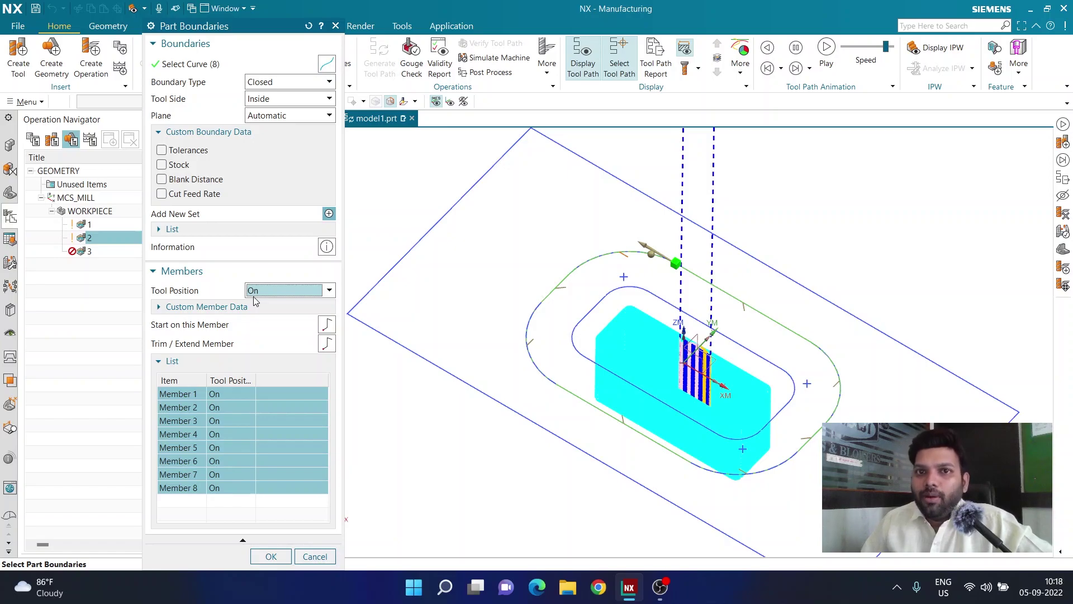
pyautogui.click(273, 556)
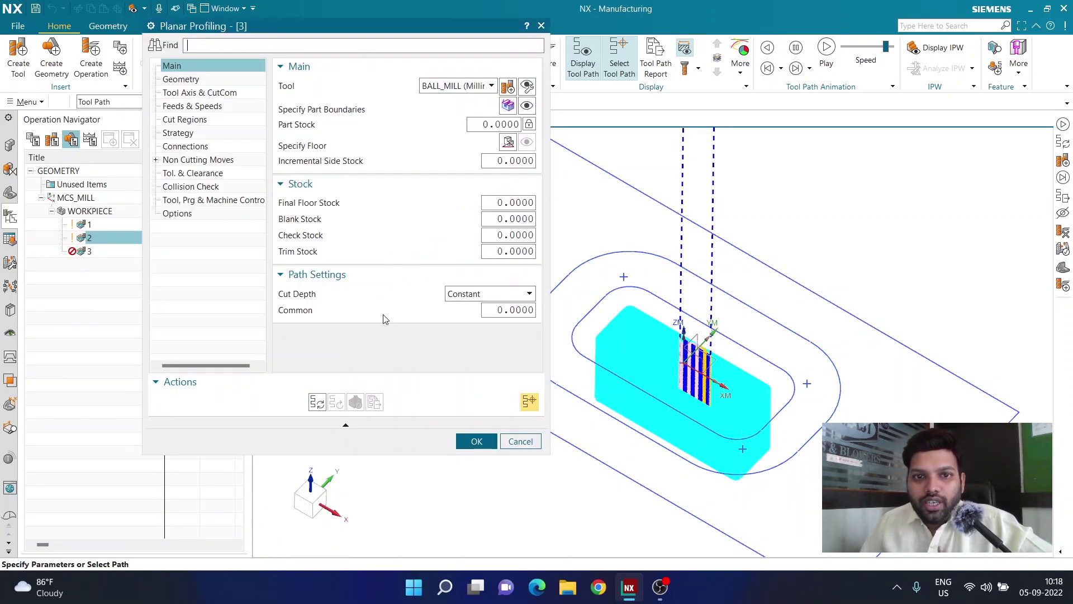
# Step: Define the floor of operation 3 from the datum XY plane with a 5 mm offset, and set the common cut depth to 0.5
pyautogui.click(509, 142)
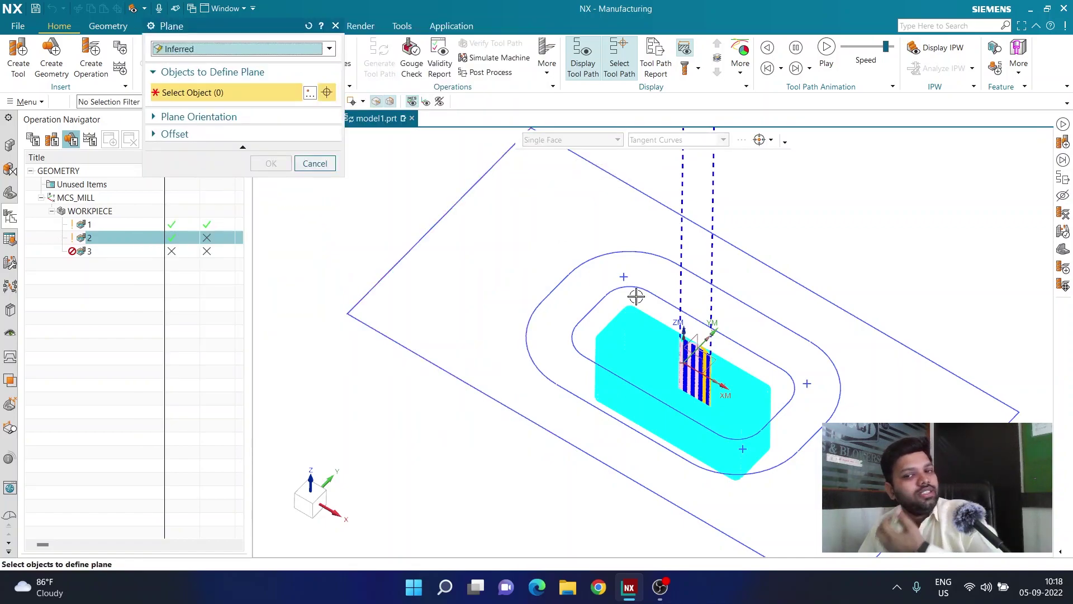
pyautogui.scroll(3, 705, 339)
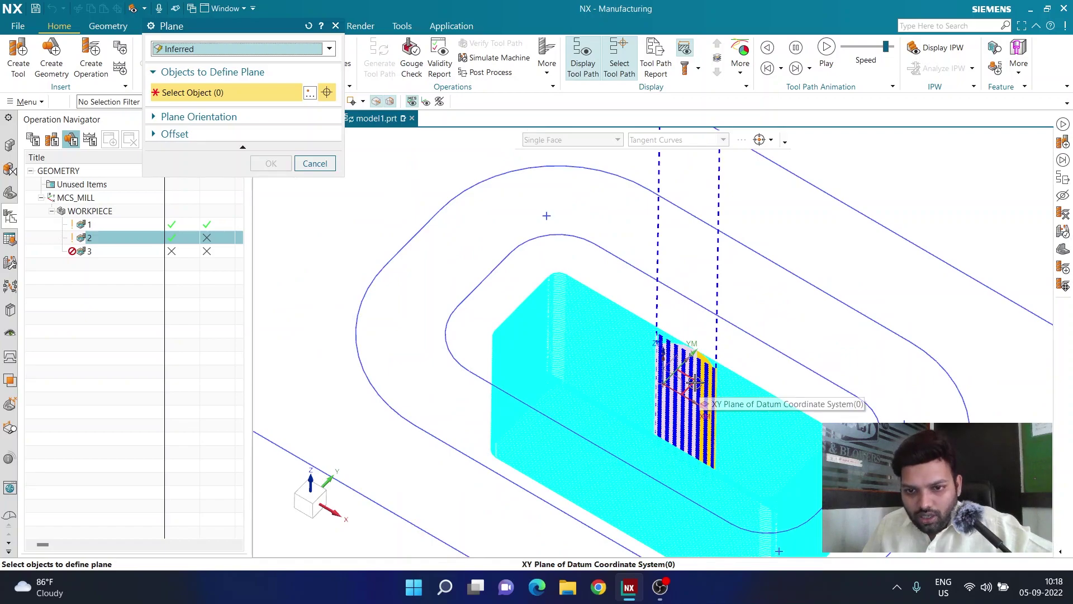
pyautogui.click(699, 381)
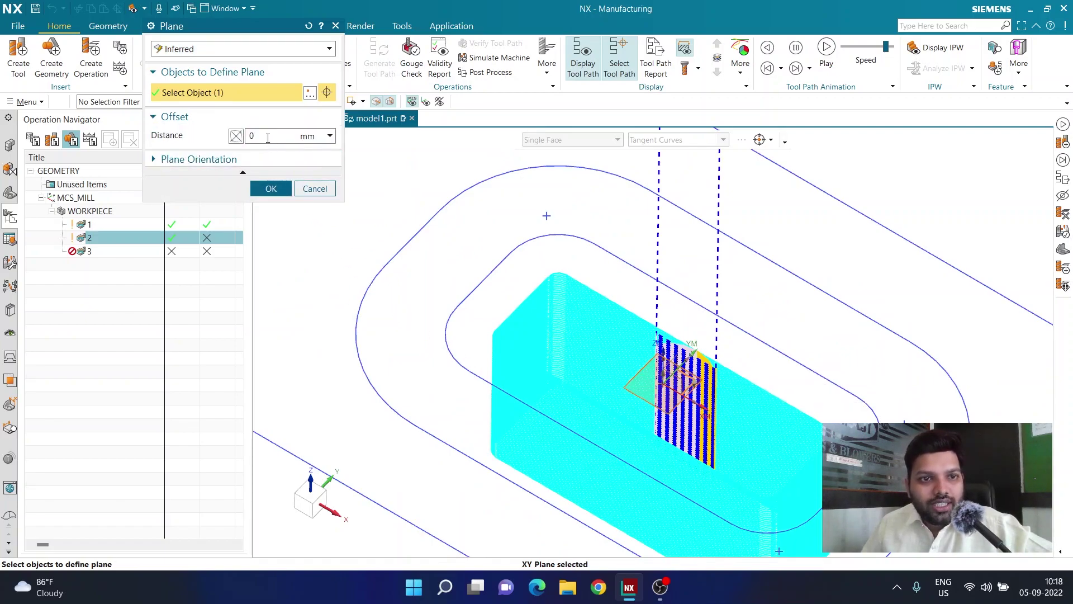
pyautogui.write('5')
pyautogui.press('Return')
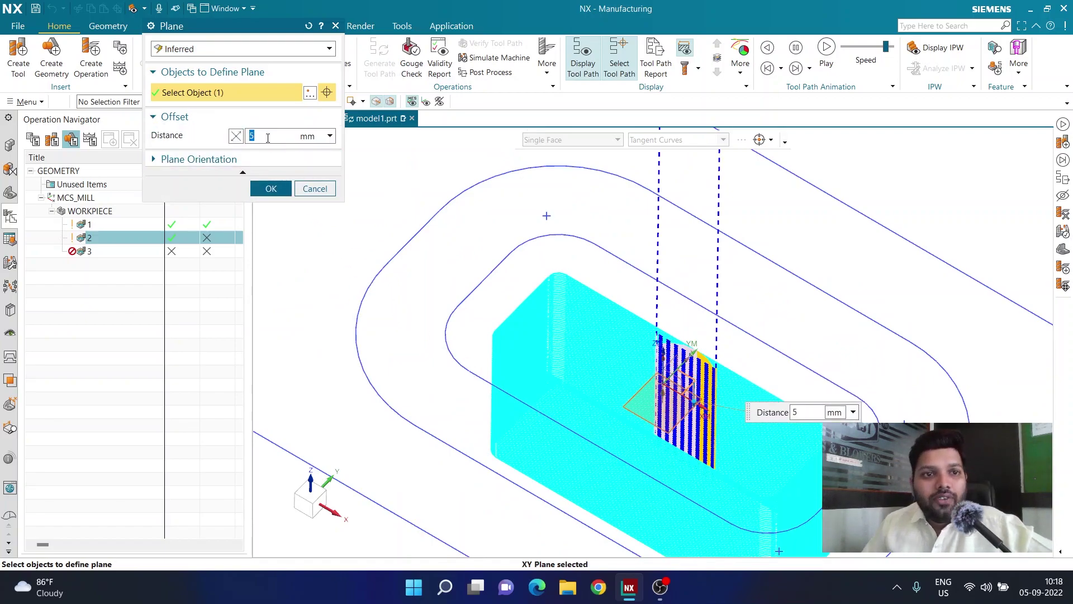
pyautogui.click(270, 188)
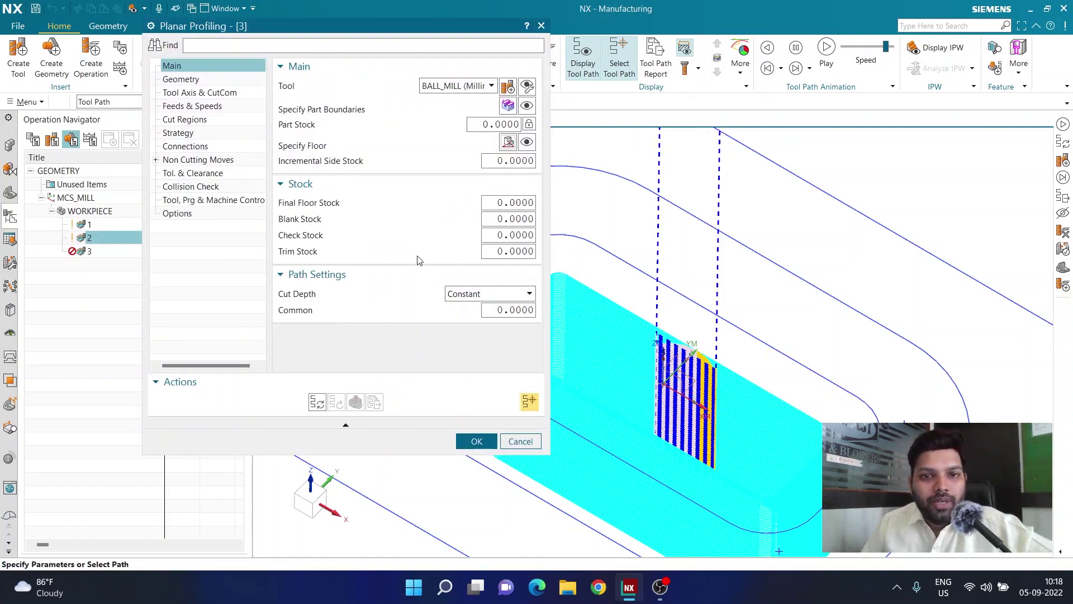
pyautogui.doubleClick(497, 309)
pyautogui.write('0.5')
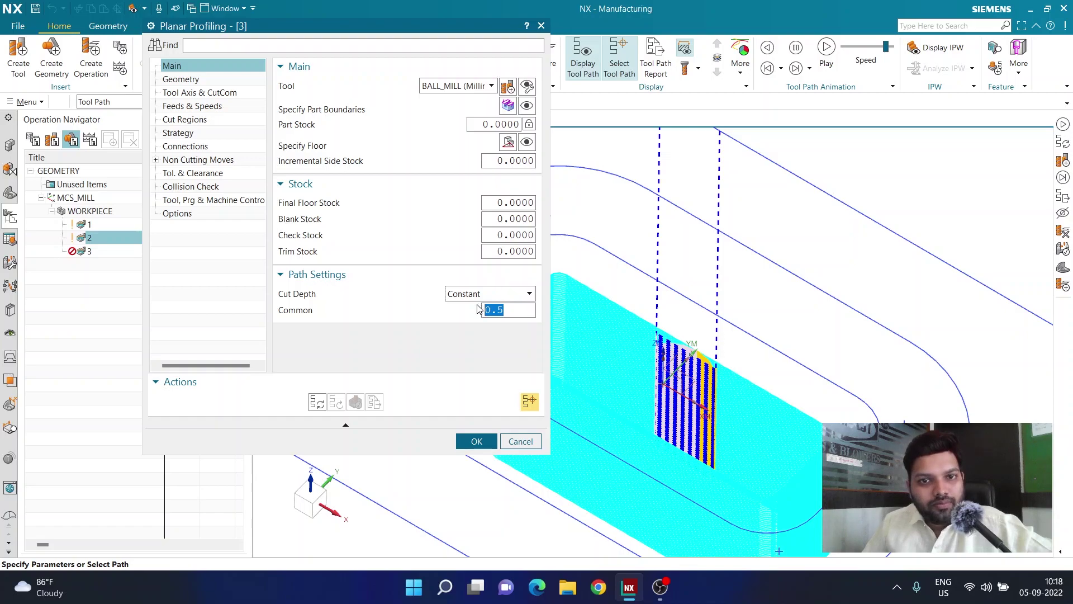
# Step: Set the within-regions transfer type to Direct/Previous Plane backup with a 1 mm safe clearance distance, and accept operation 3
pyautogui.click(209, 159)
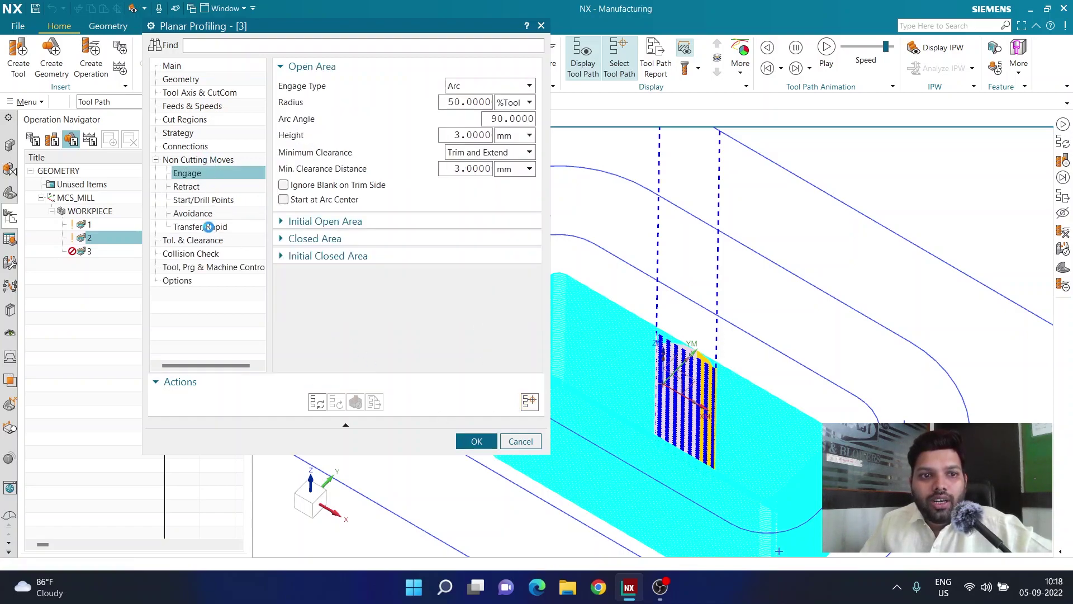
pyautogui.click(210, 227)
pyautogui.click(509, 210)
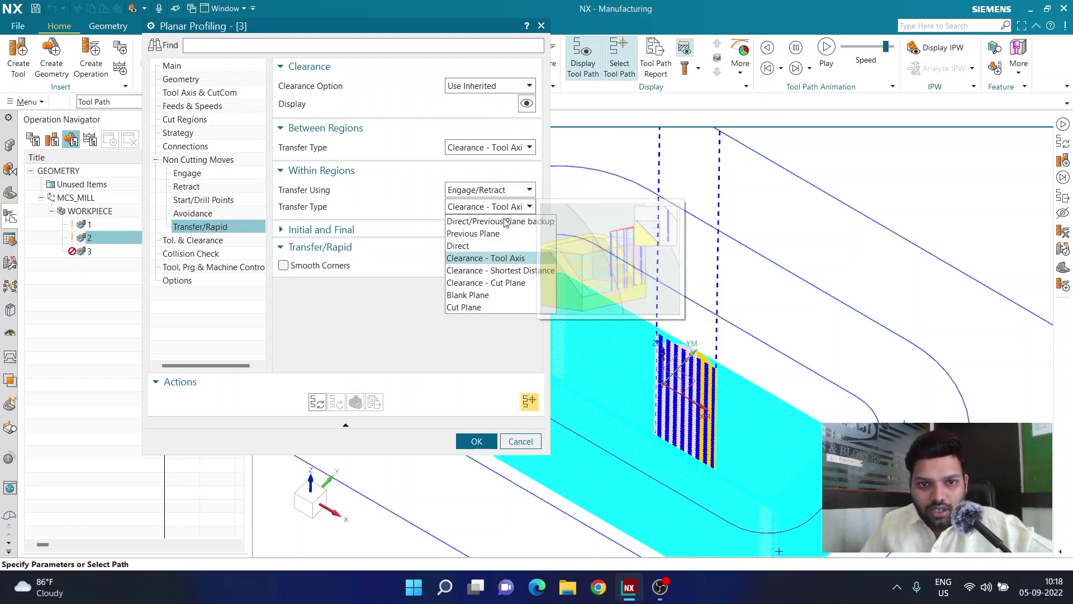
pyautogui.click(500, 221)
pyautogui.doubleClick(482, 222)
pyautogui.write('1')
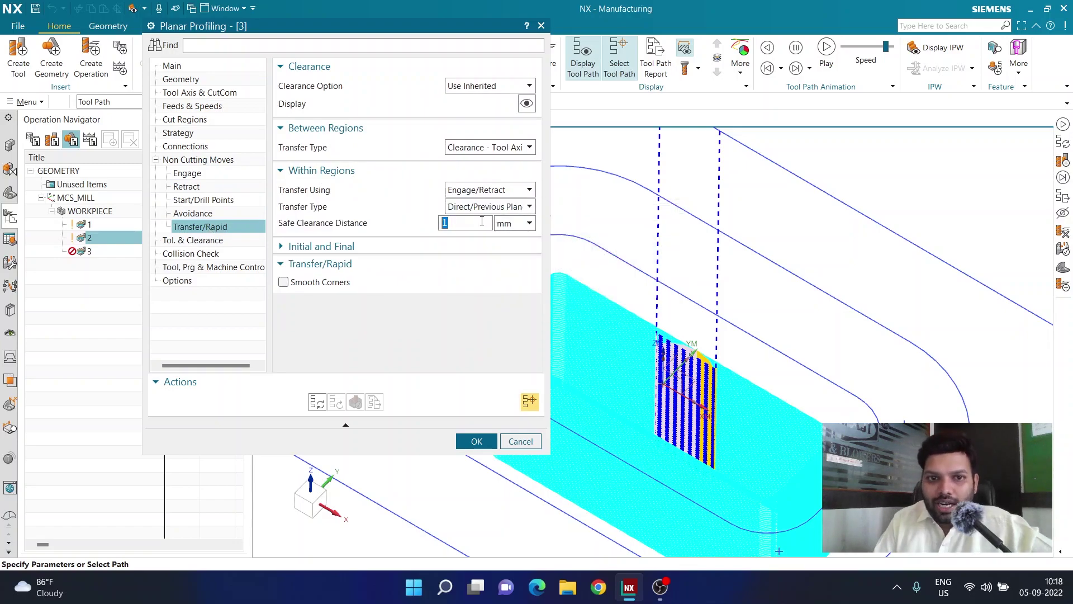
pyautogui.click(476, 441)
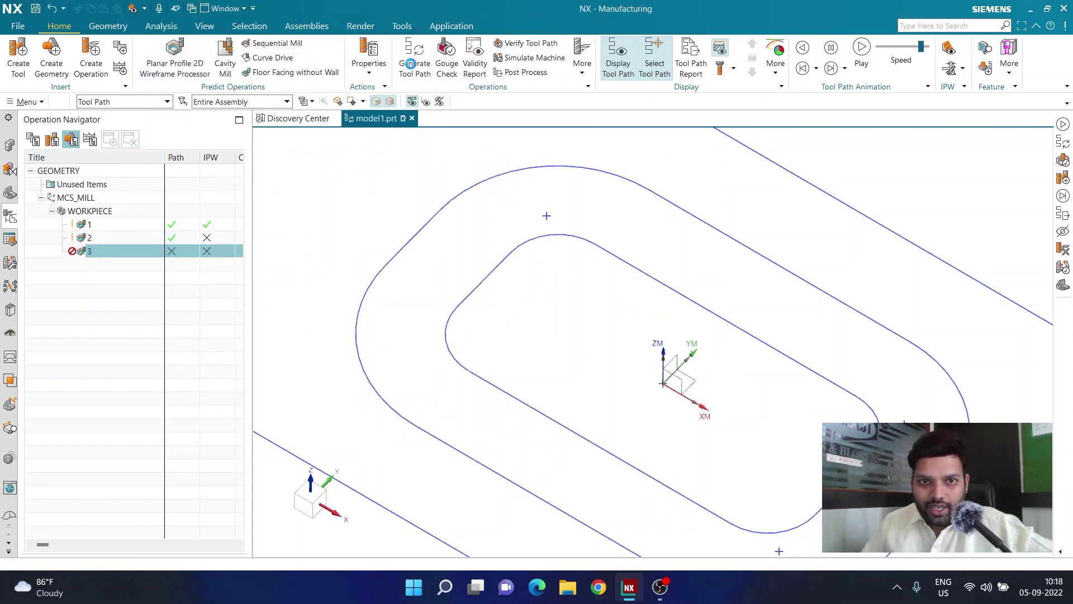
# Step: Generate the tool path of operation 3 and inspect the ball mill's position along the outer loop
pyautogui.click(412, 70)
pyautogui.scroll(-5, 541, 297)
pyautogui.moveTo(541, 297); pyautogui.dragTo(602, 445, button='middle')
pyautogui.scroll(3, 601, 446)
pyautogui.scroll(-1, 601, 445)
pyautogui.scroll(-3, 601, 445)
pyautogui.moveTo(494, 354); pyautogui.dragTo(495, 364, button='middle')
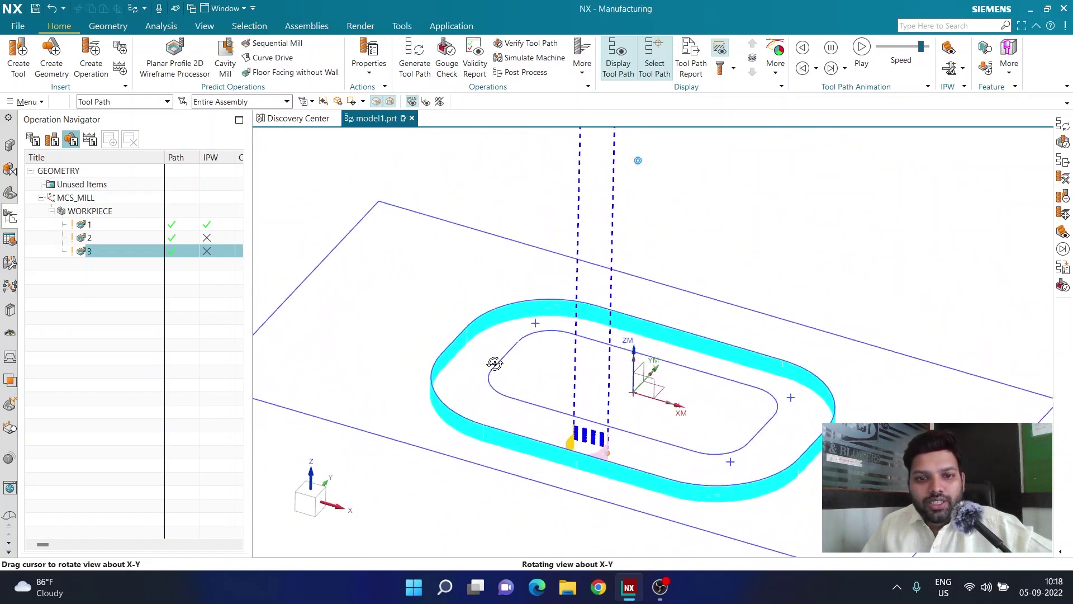
pyautogui.scroll(5, 460, 335)
pyautogui.moveTo(461, 358); pyautogui.dragTo(459, 393)
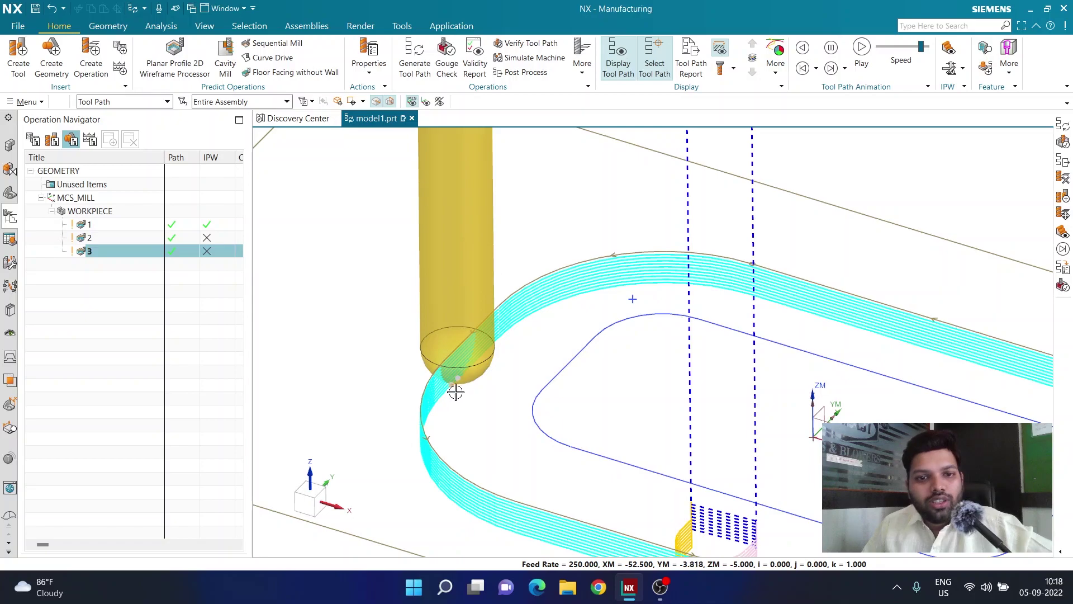
pyautogui.scroll(4, 496, 271)
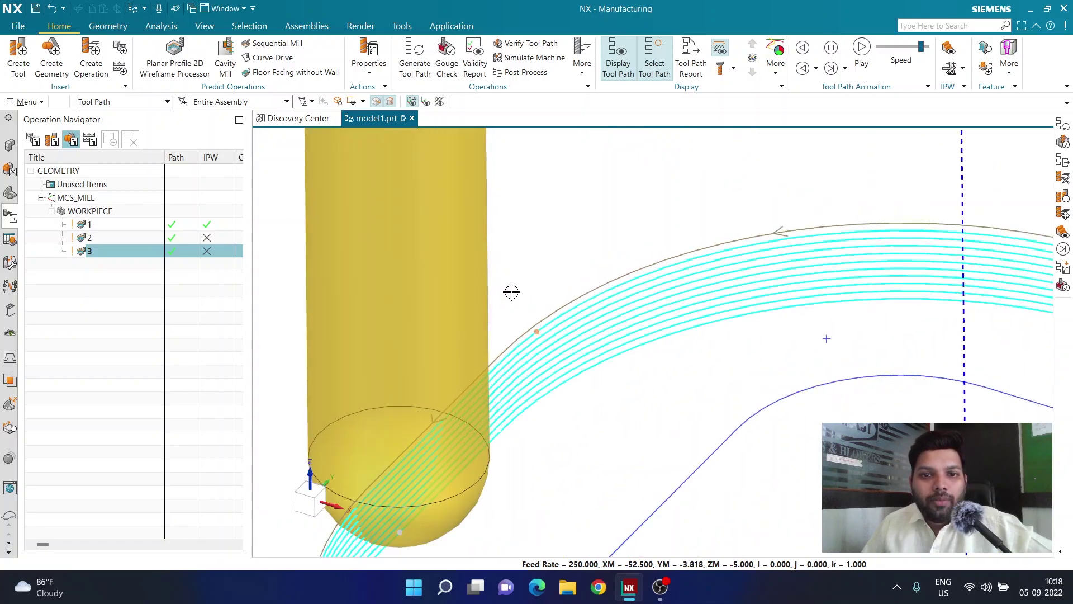
# Step: Display the in-process workpiece for operation 3 and play its tool path animation at a slightly reduced speed
pyautogui.click(946, 51)
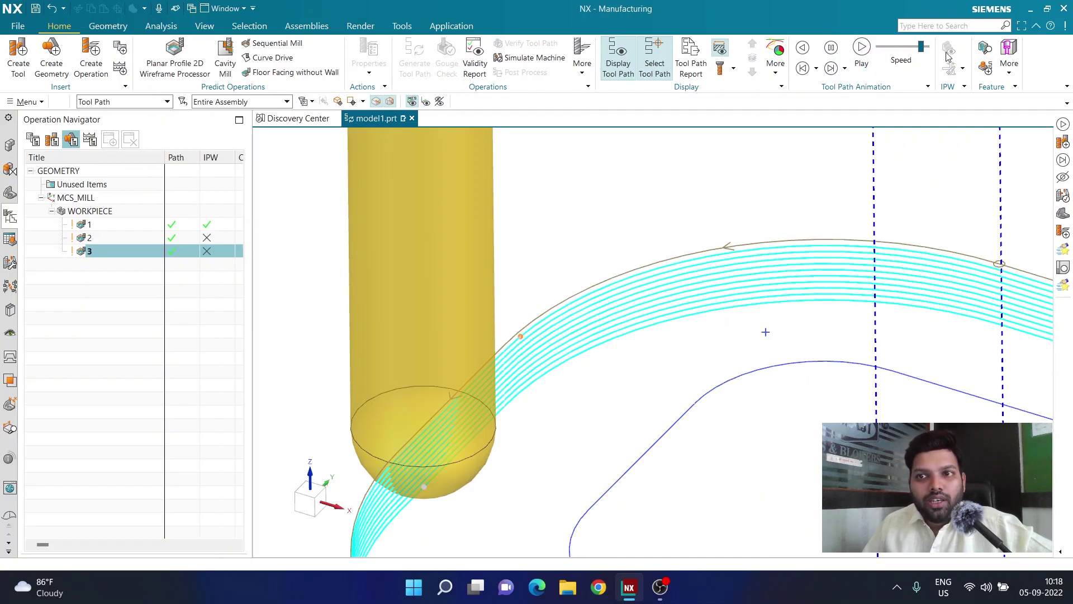
pyautogui.click(291, 303)
pyautogui.click(137, 241)
pyautogui.click(133, 254)
pyautogui.click(115, 283)
pyautogui.click(123, 257)
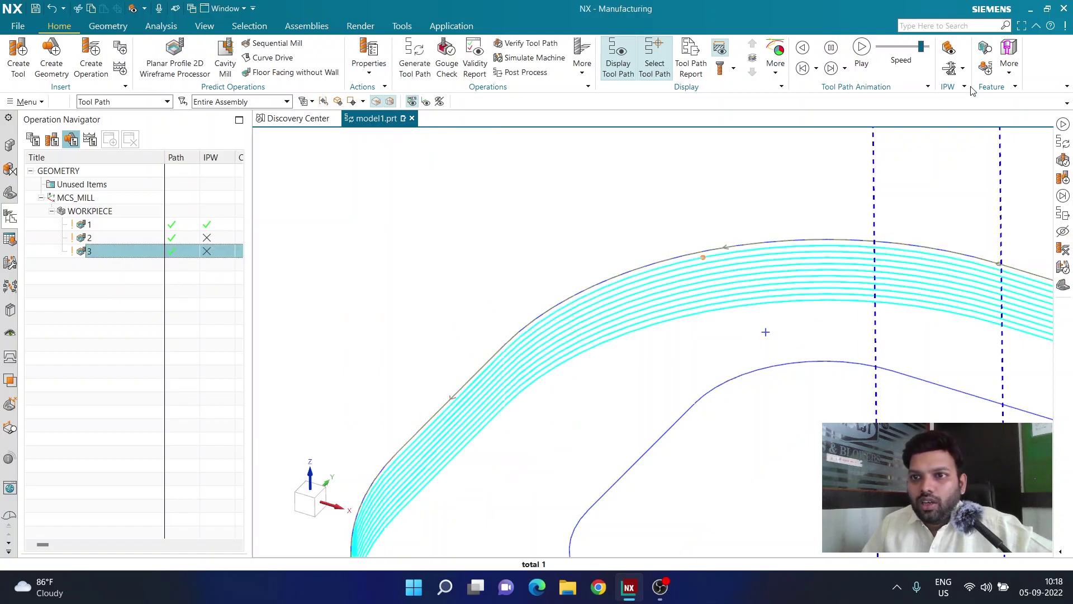
pyautogui.click(952, 53)
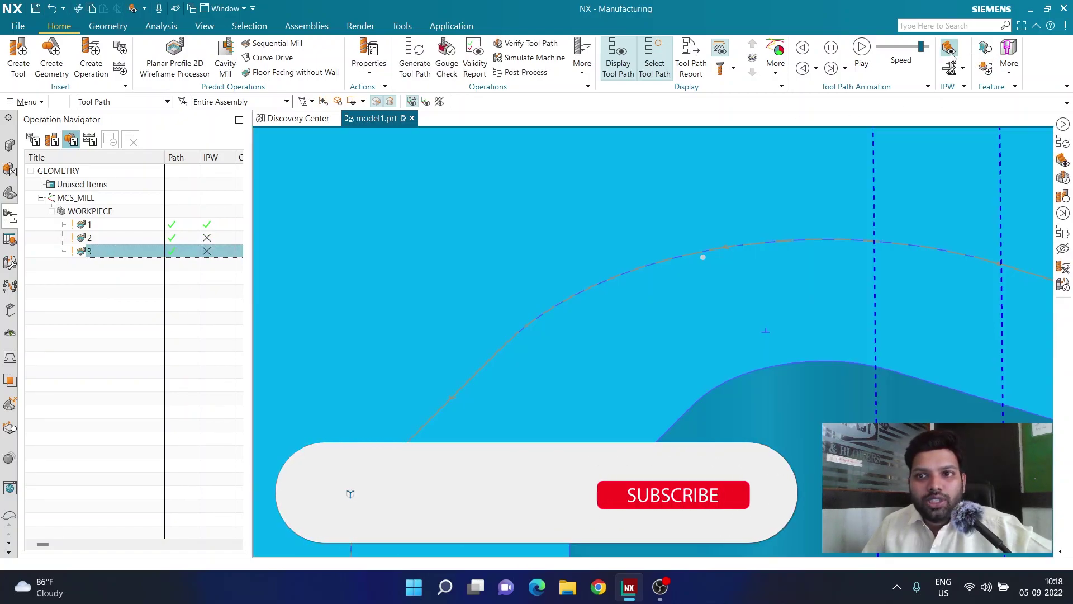
pyautogui.moveTo(921, 47)
pyautogui.mouseDown()
pyautogui.moveTo(890, 47)
pyautogui.moveTo(917, 48)
pyautogui.mouseUp()
pyautogui.click(862, 48)
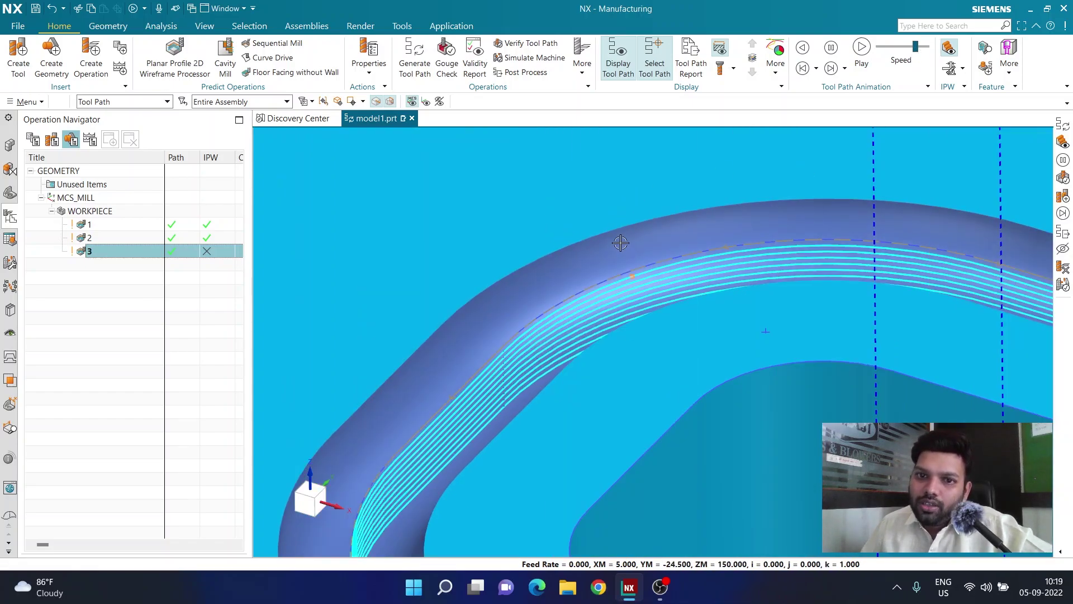
# Step: Examine the machined groove around the outer loop and the arc engage and retract moves cutting into the workpiece
pyautogui.scroll(-4, 503, 387)
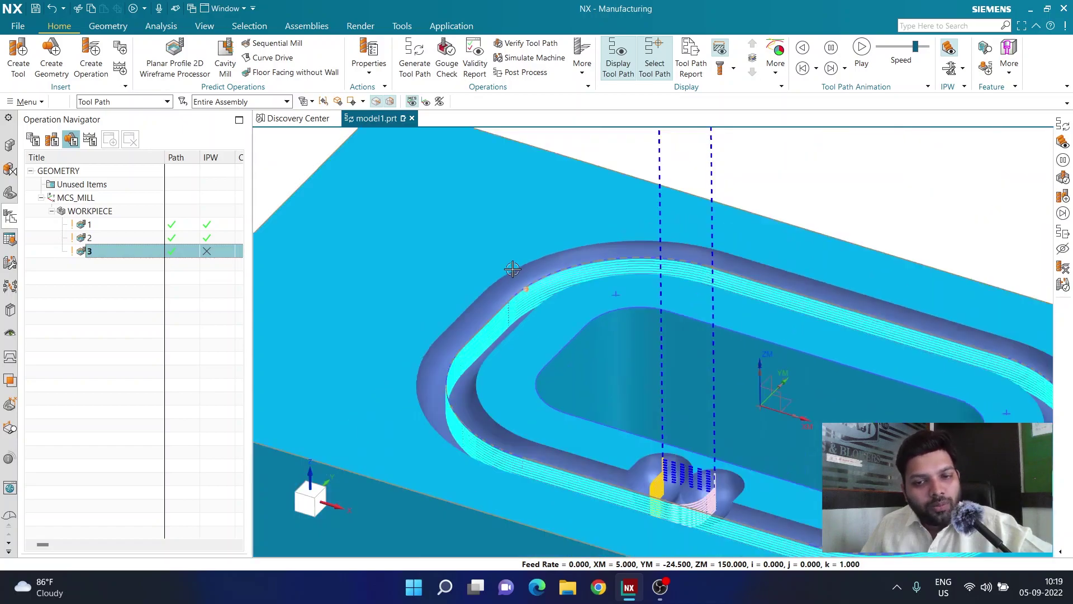
pyautogui.scroll(5, 586, 387)
pyautogui.scroll(-4, 680, 327)
pyautogui.moveTo(680, 327); pyautogui.dragTo(649, 308, button='middle')
pyautogui.scroll(5, 648, 308)
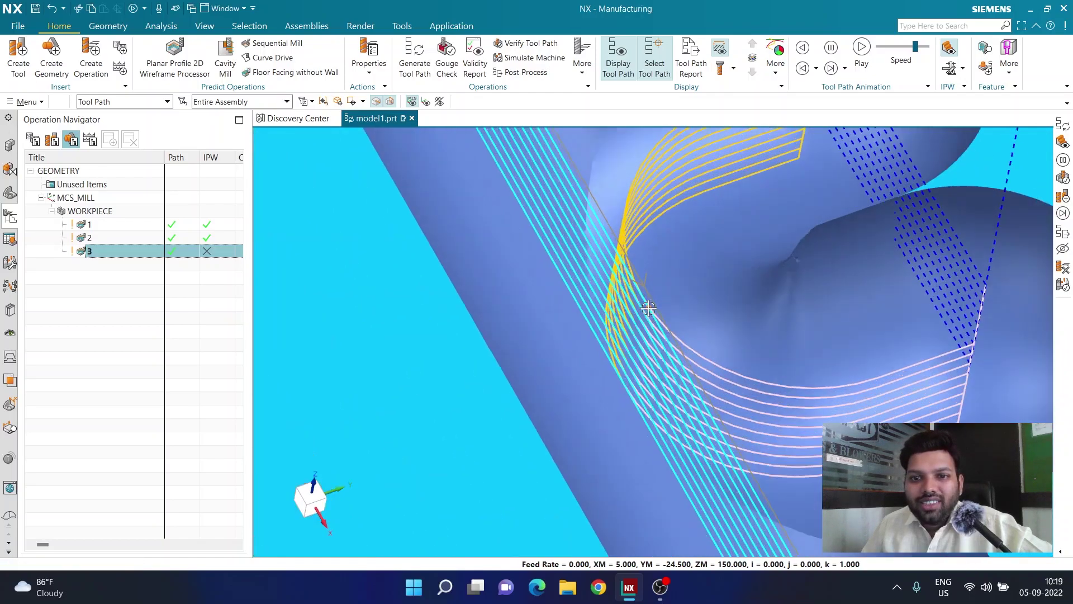
pyautogui.scroll(-2, 587, 443)
pyautogui.scroll(3, 602, 364)
pyautogui.scroll(-4, 602, 364)
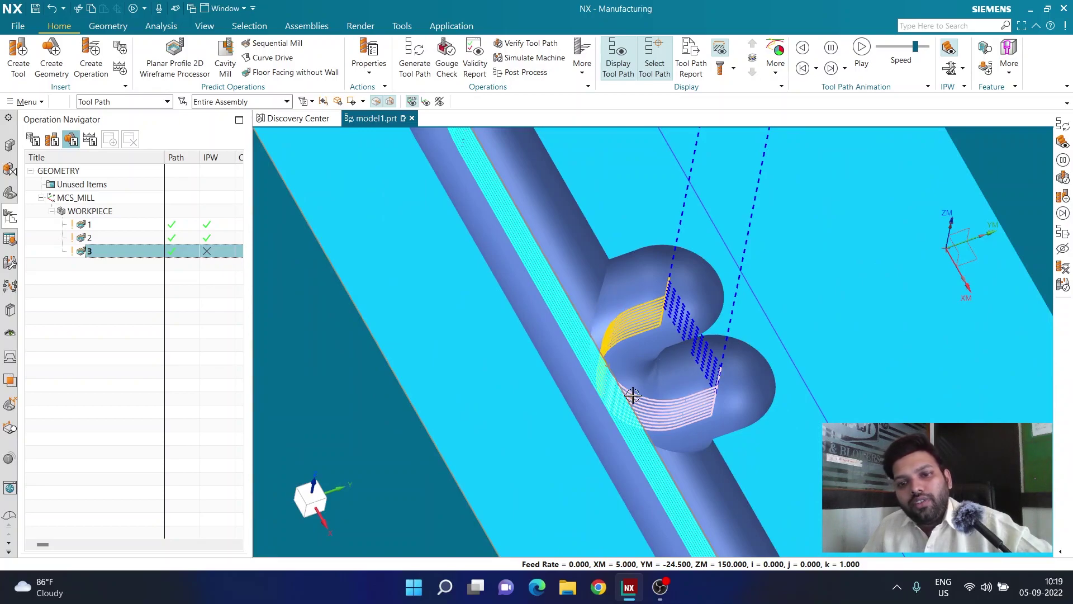
# Step: Set operation 3's open area engage type to Same as Closed Area and its closed area engage type to Plunge, and accept the operation
pyautogui.doubleClick(131, 251)
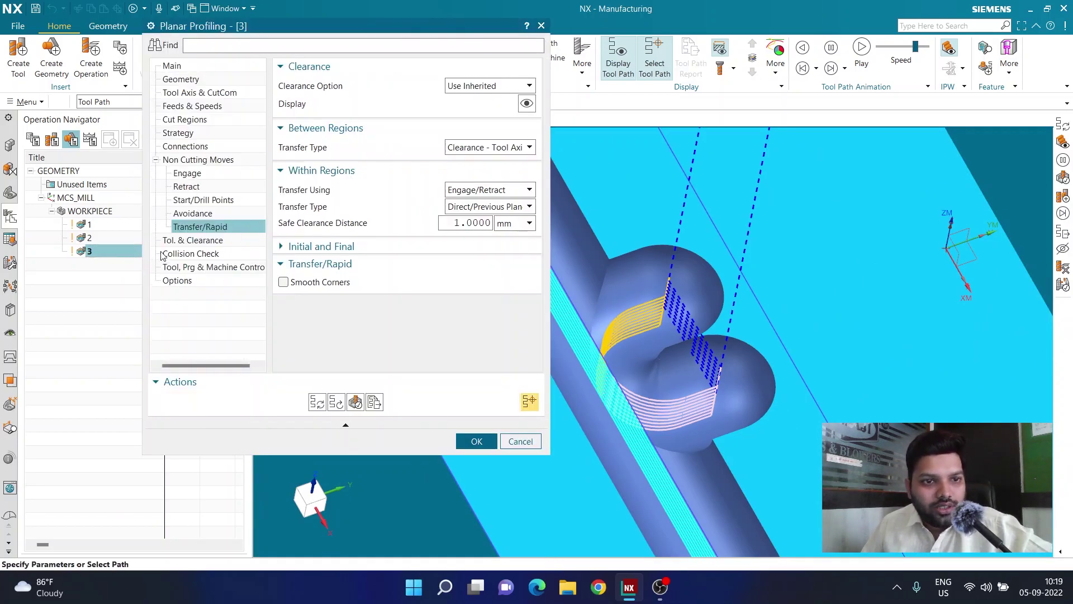
pyautogui.click(199, 176)
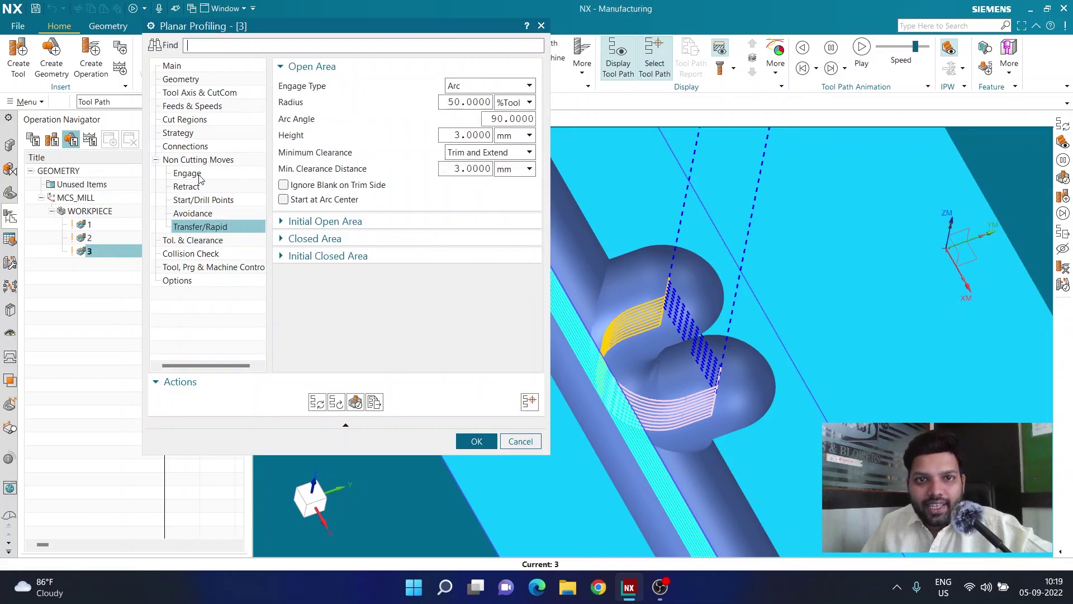
pyautogui.click(466, 87)
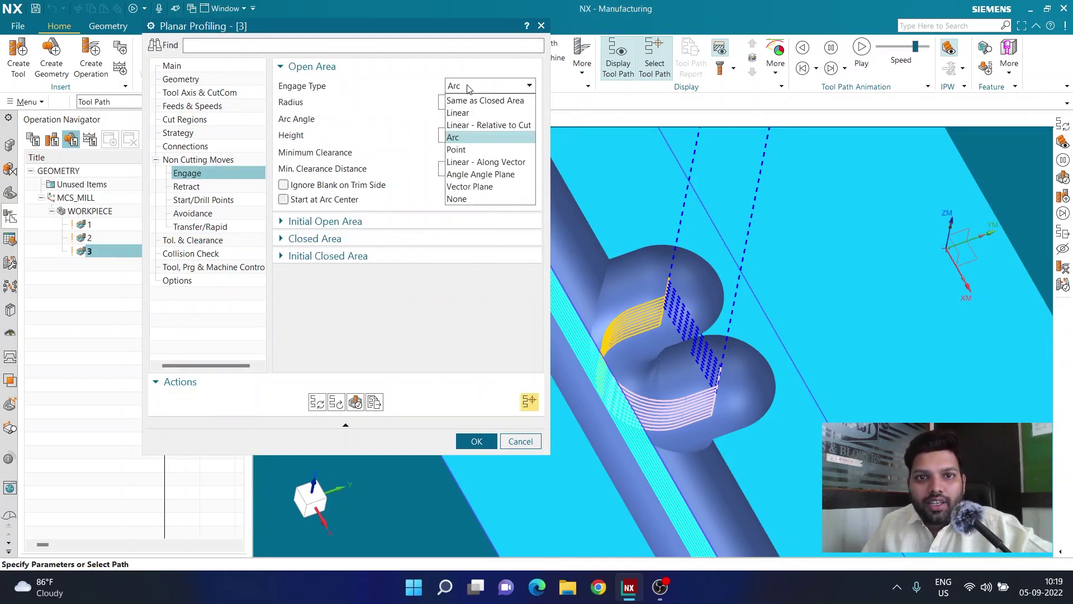
pyautogui.click(467, 100)
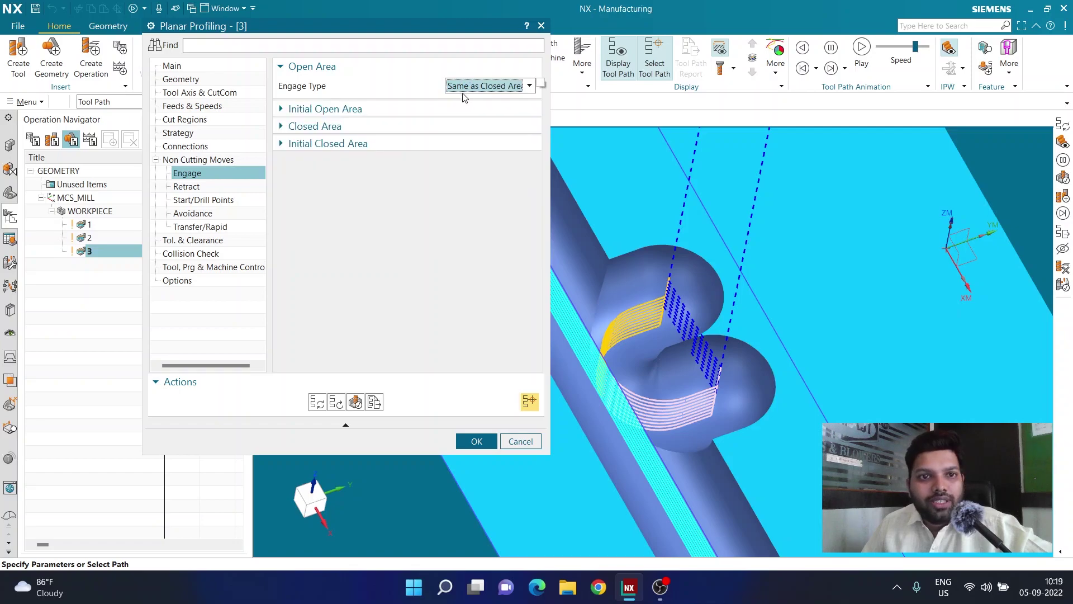
pyautogui.click(456, 126)
pyautogui.click(480, 147)
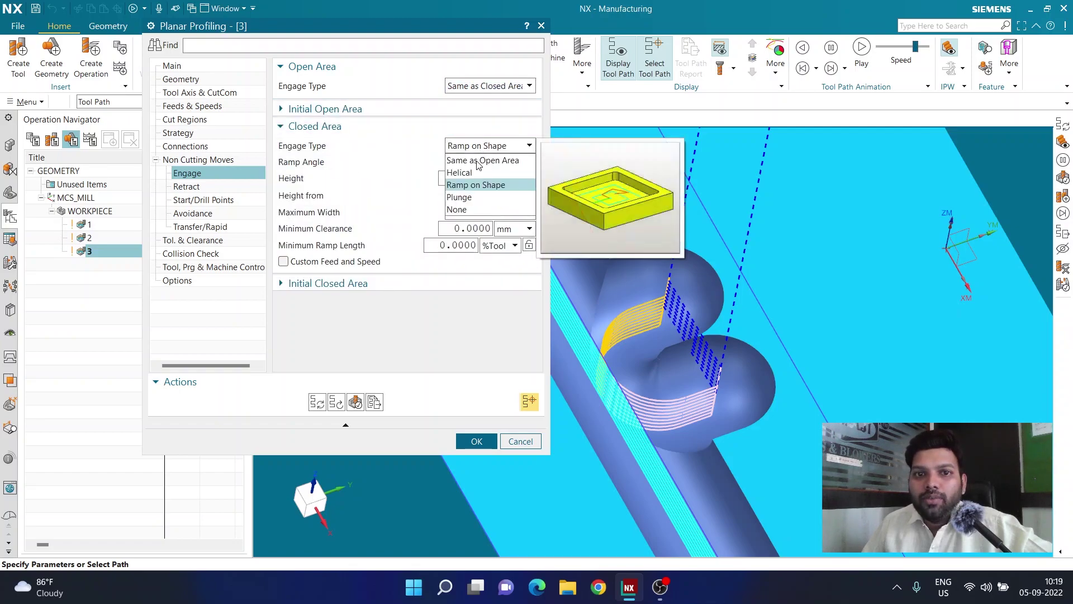
pyautogui.click(471, 203)
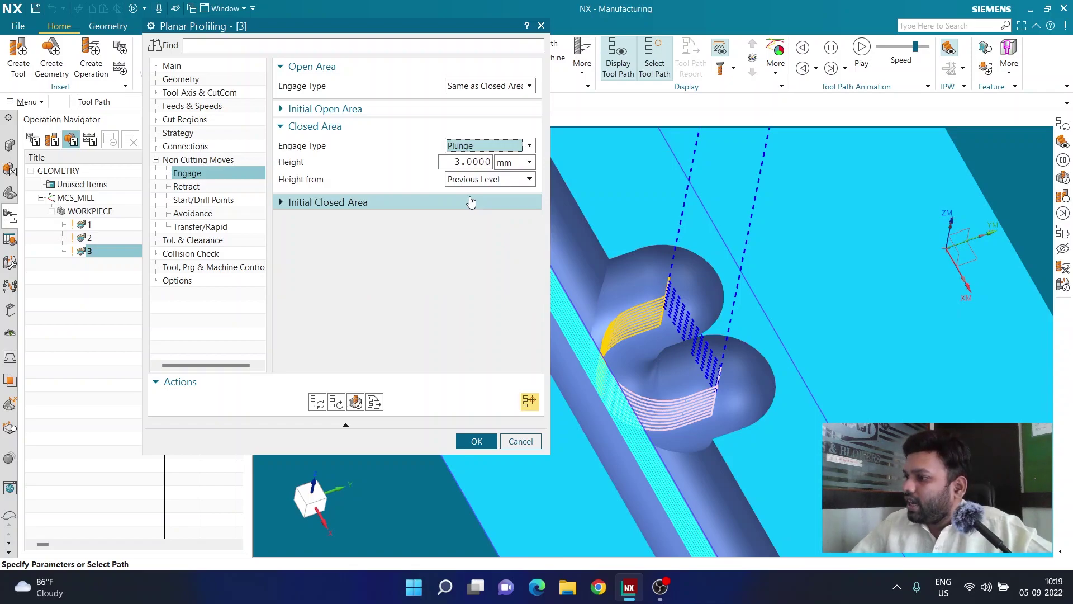
pyautogui.doubleClick(475, 162)
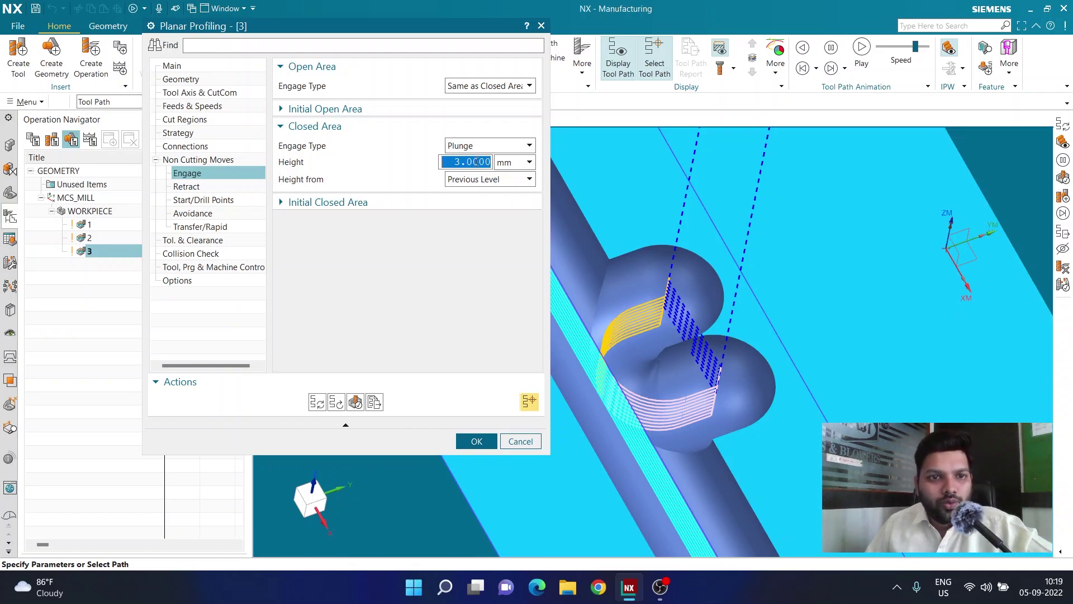
pyautogui.click(476, 441)
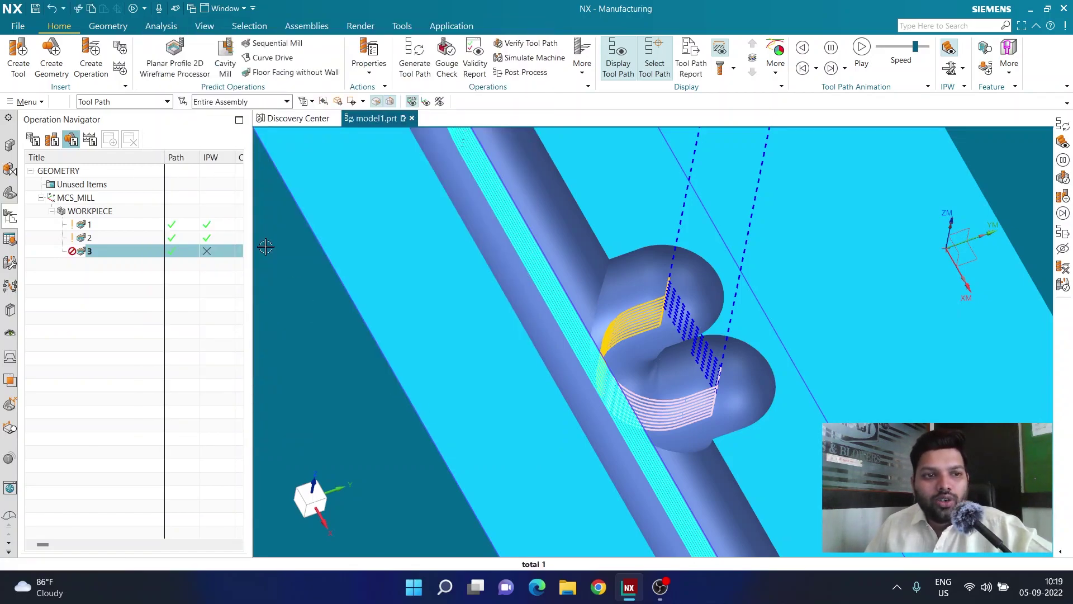
# Step: Regenerate the tool path of operation 3 and inspect the plunge engage move on the outer loop
pyautogui.click(403, 66)
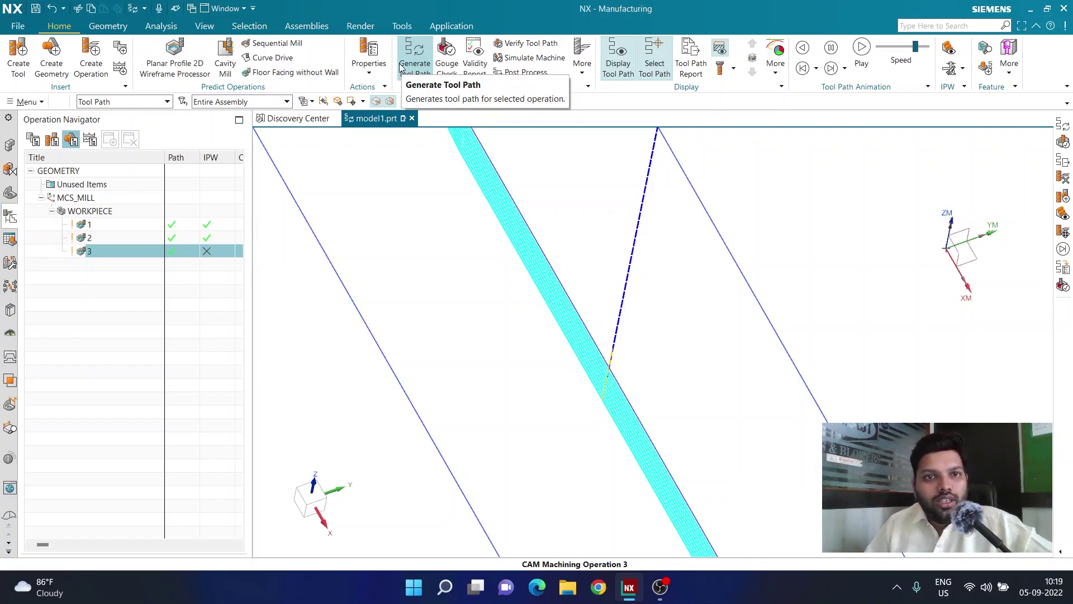
pyautogui.scroll(-5, 551, 269)
pyautogui.moveTo(551, 269); pyautogui.dragTo(575, 372, button='middle')
pyautogui.scroll(-3, 575, 371)
pyautogui.scroll(4, 551, 422)
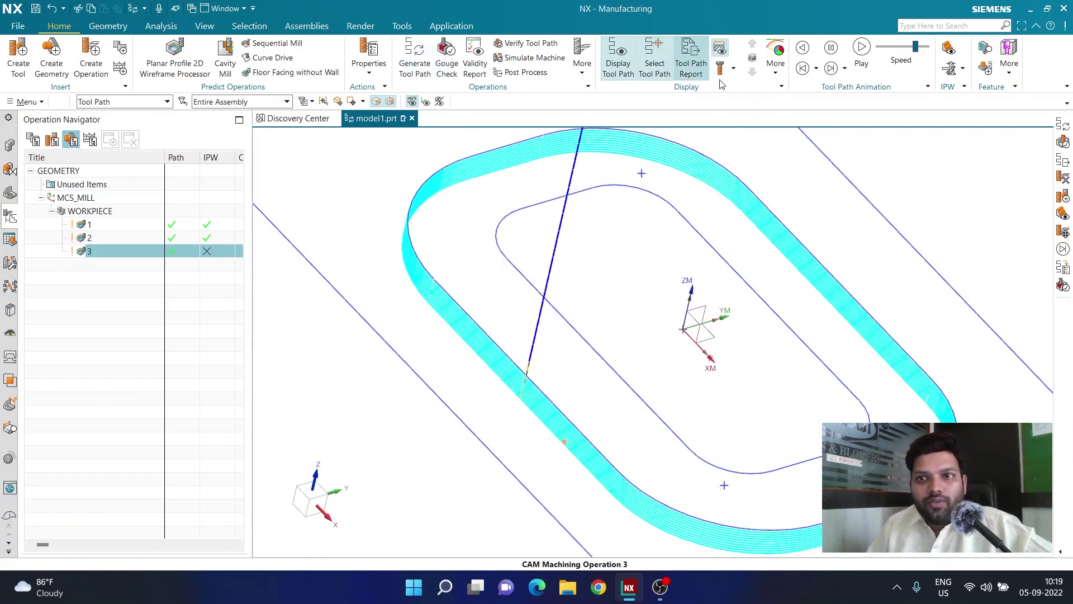
# Step: Display the in-process workpiece for operation 3, play its tool path animation and inspect the groove around the outer loop
pyautogui.click(946, 51)
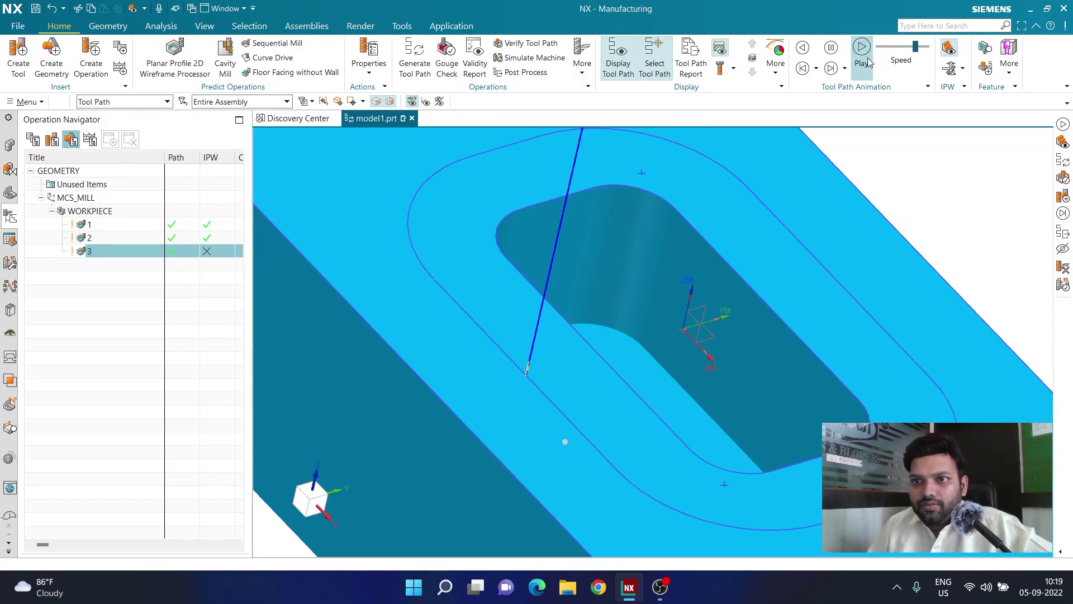
pyautogui.click(858, 63)
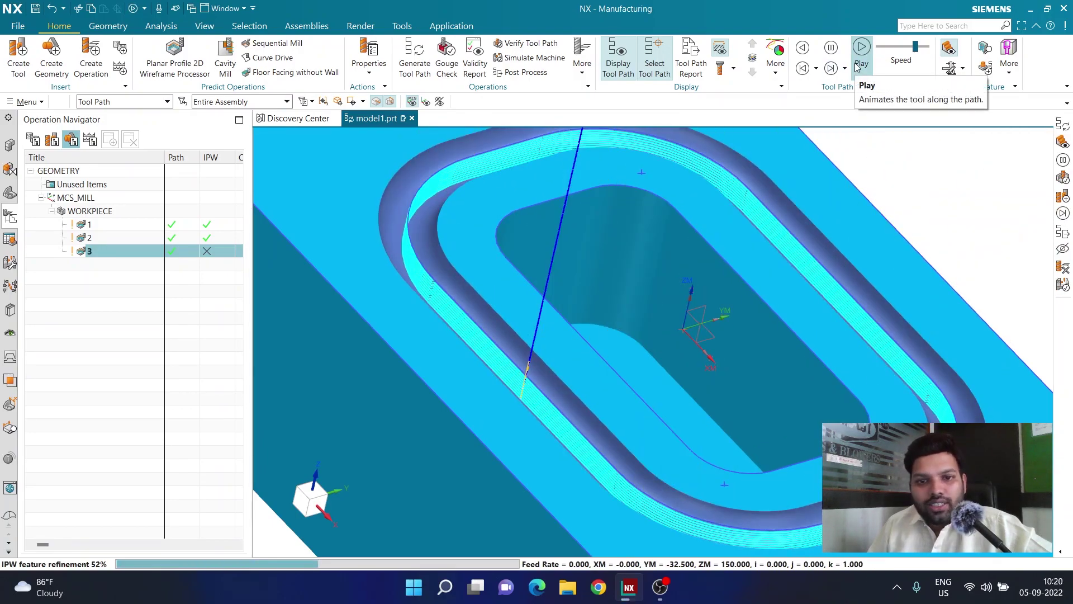
pyautogui.scroll(-2, 629, 338)
pyautogui.scroll(2, 628, 338)
pyautogui.moveTo(627, 339); pyautogui.dragTo(643, 366, button='middle')
pyautogui.scroll(-5, 640, 363)
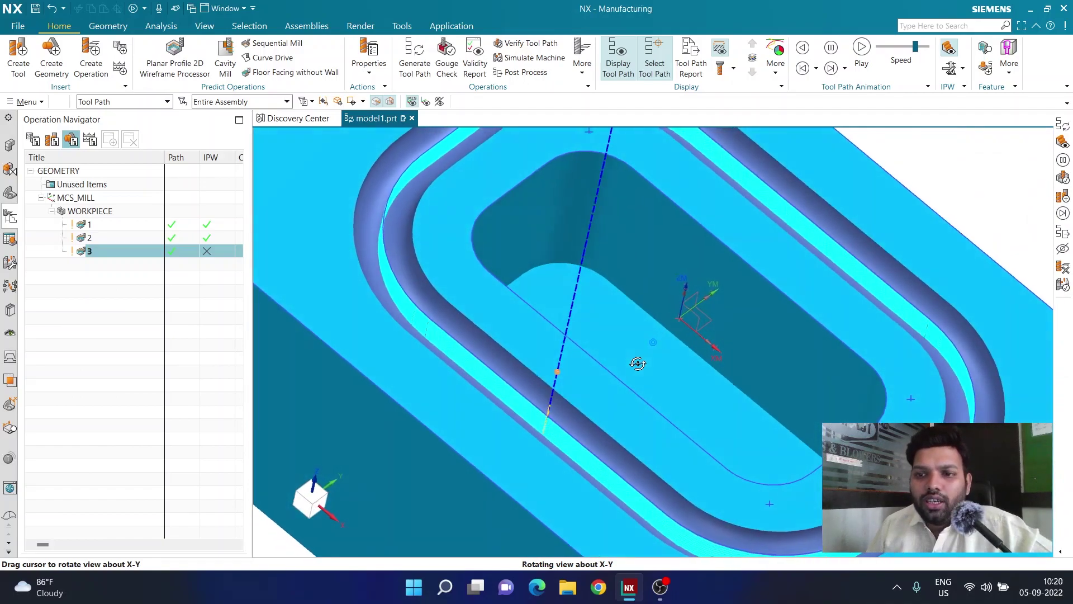
pyautogui.moveTo(609, 356); pyautogui.dragTo(604, 344, button='middle')
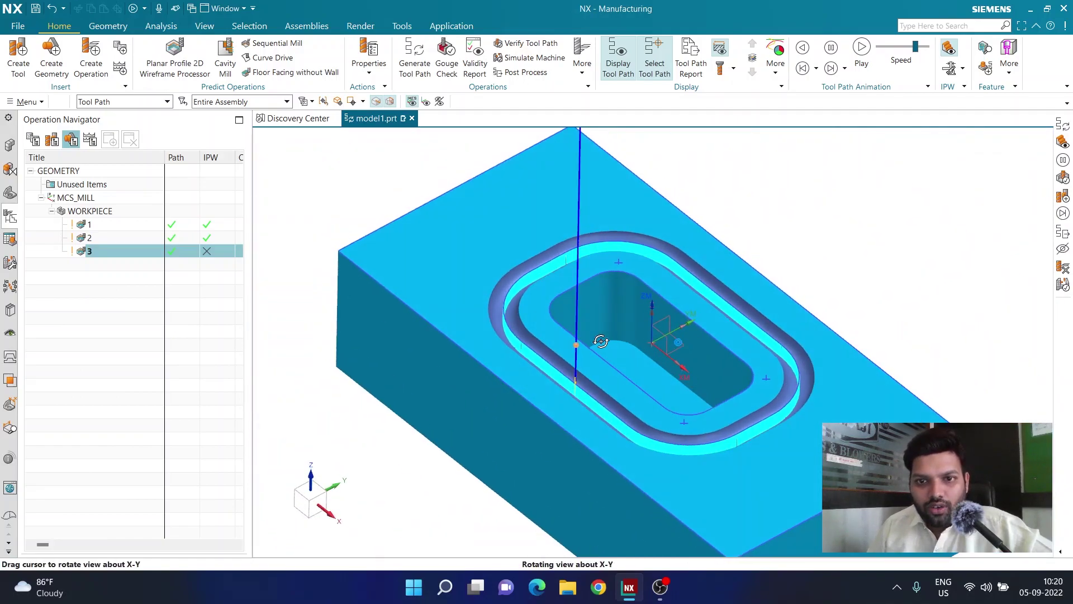
# Step: Verify all tool paths under WORKPIECE with a 3D Dynamic simulation played at animation speed 6
pyautogui.click(91, 212)
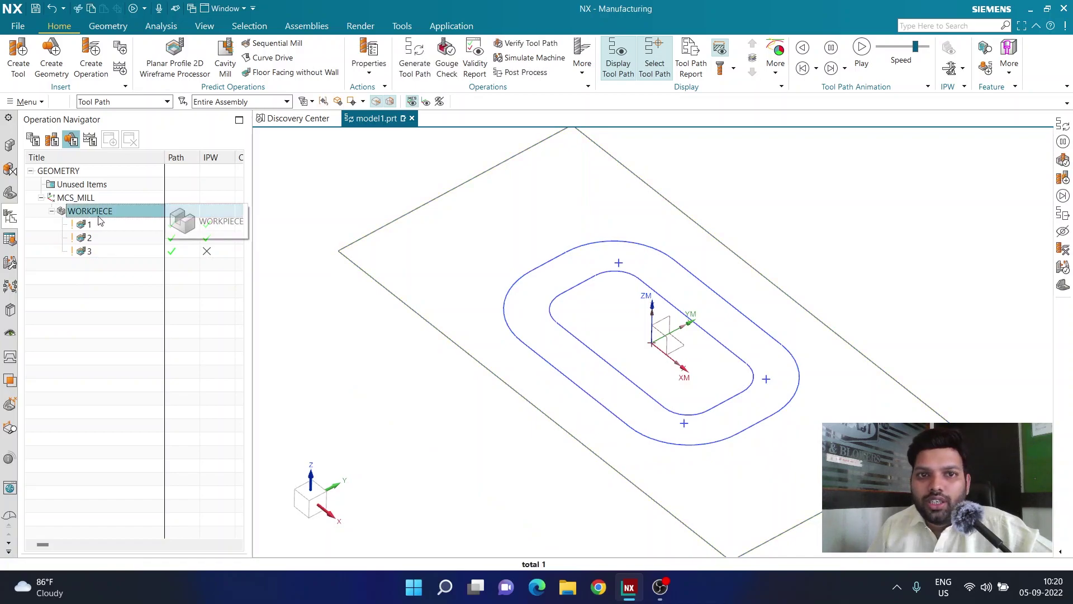
pyautogui.click(514, 49)
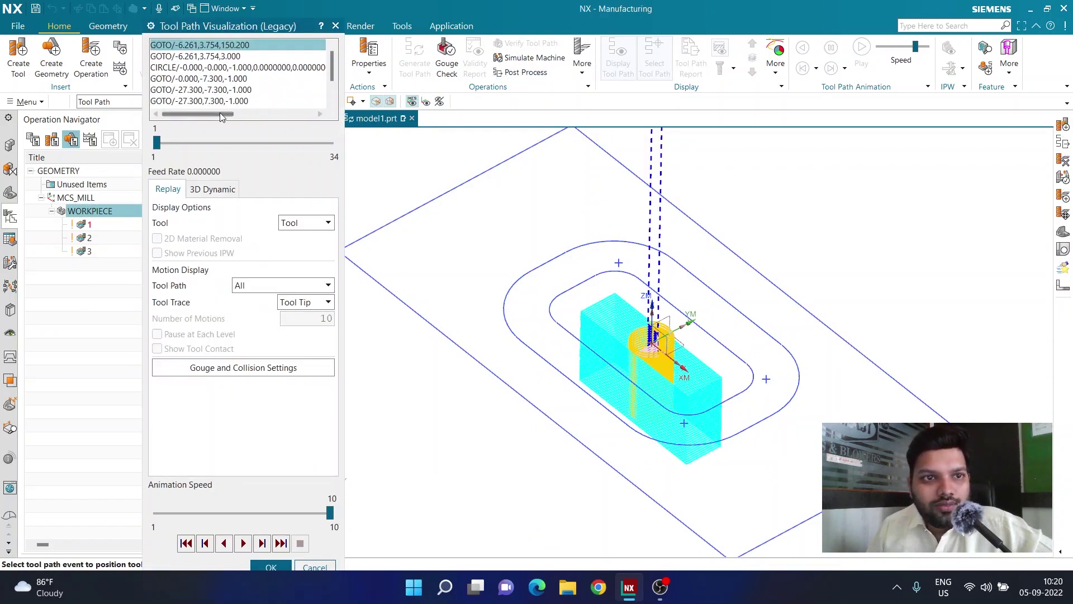
pyautogui.click(213, 189)
pyautogui.moveTo(330, 513); pyautogui.dragTo(253, 512)
pyautogui.click(243, 543)
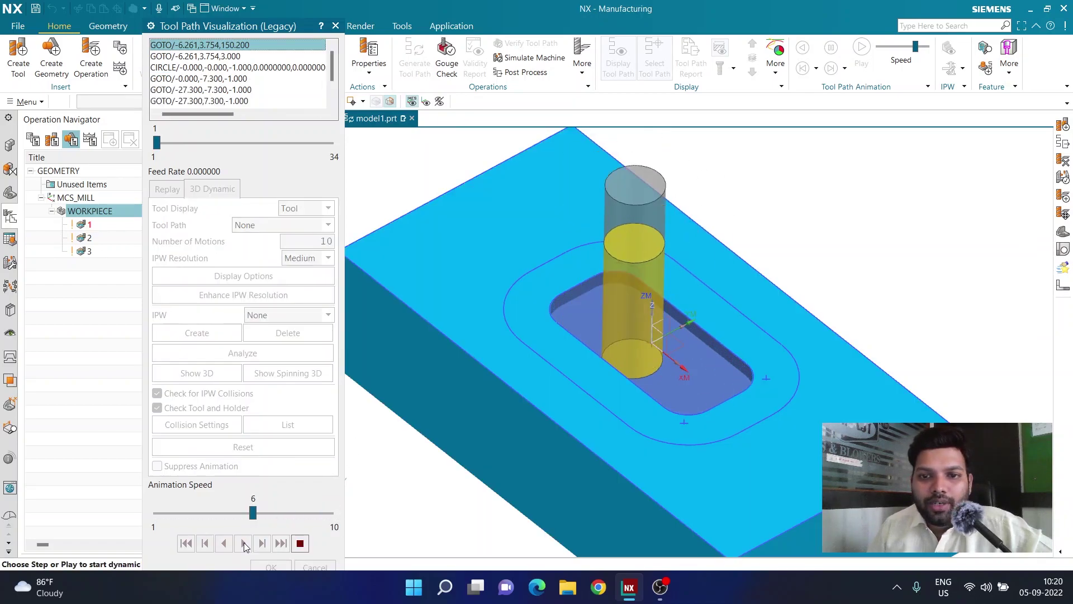